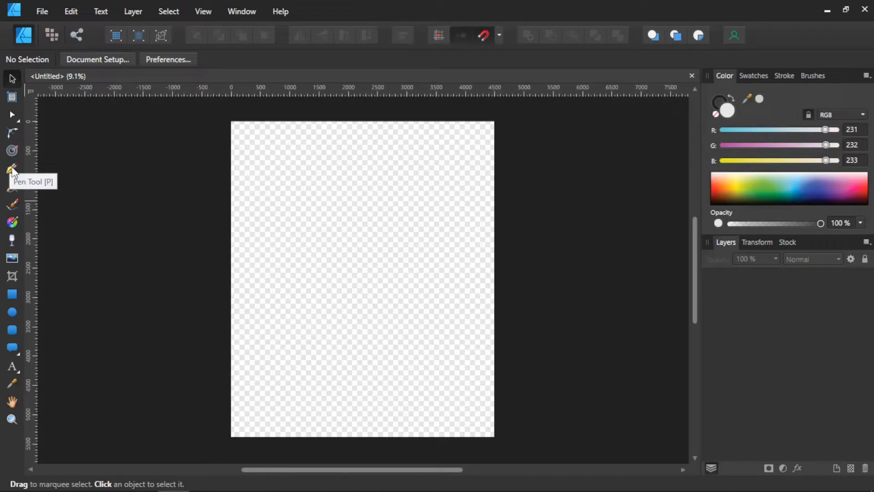
# - Place pexels-adrijana-1575857.jpg beside the page at its default size and insert an artboard of the document's size
pyautogui.click(12, 258)
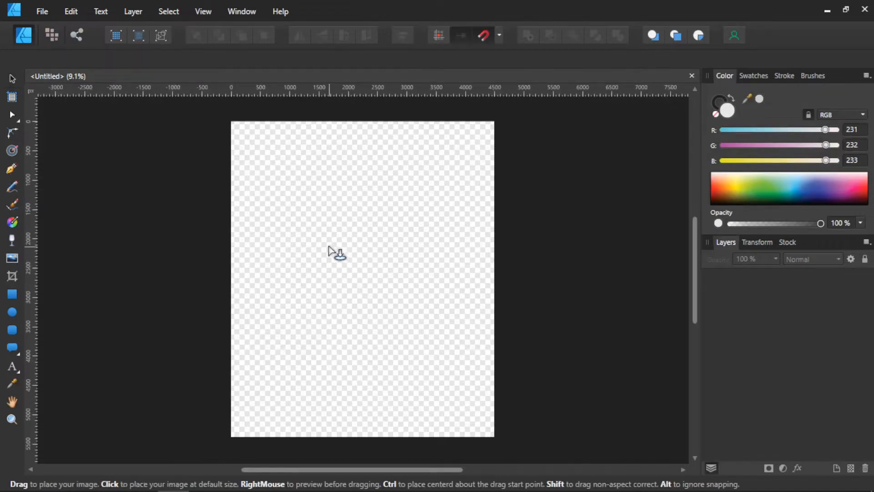
pyautogui.scroll(-6, 329, 247)
pyautogui.scroll(1, 329, 246)
pyautogui.moveTo(280, 248); pyautogui.dragTo(365, 236)
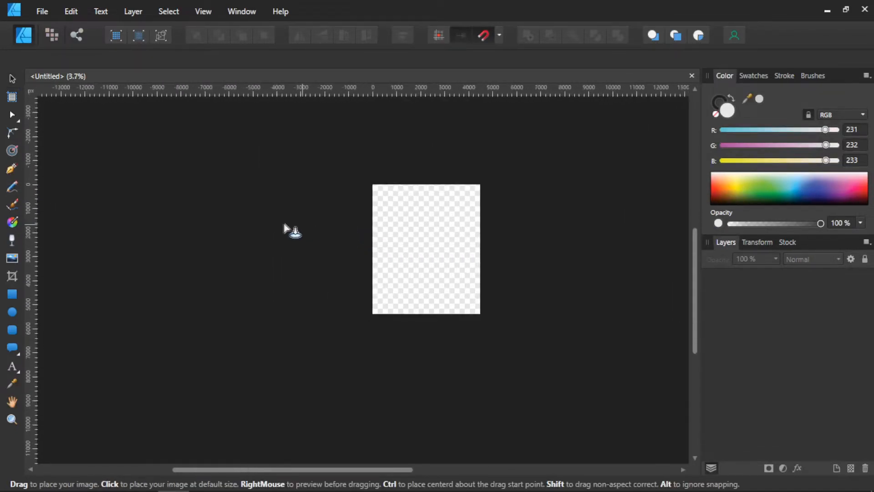
pyautogui.click(279, 224)
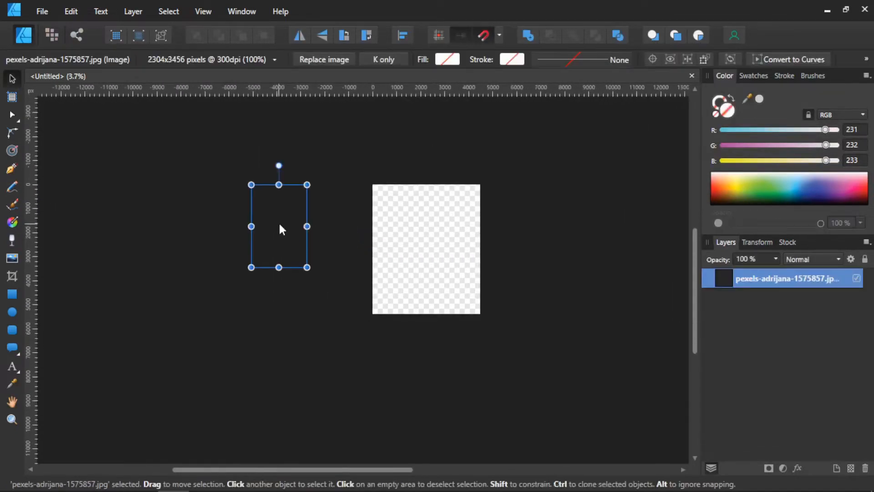
pyautogui.click(12, 99)
pyautogui.click(159, 62)
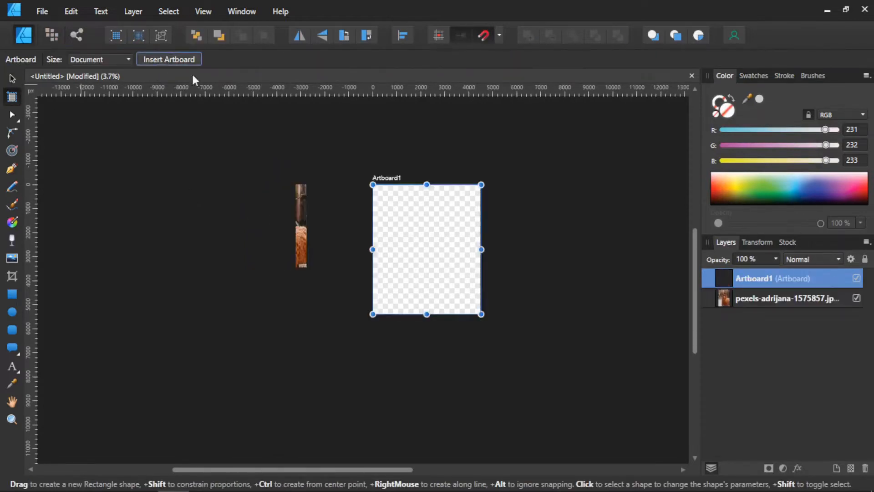
# - Move the alpaca photo onto the artboard, flush with its right edge, and enlarge it to about 173% to cover the full height
pyautogui.click(11, 79)
pyautogui.moveTo(301, 226); pyautogui.dragTo(478, 289)
pyautogui.scroll(5, 478, 285)
pyautogui.moveTo(365, 250); pyautogui.dragTo(420, 330)
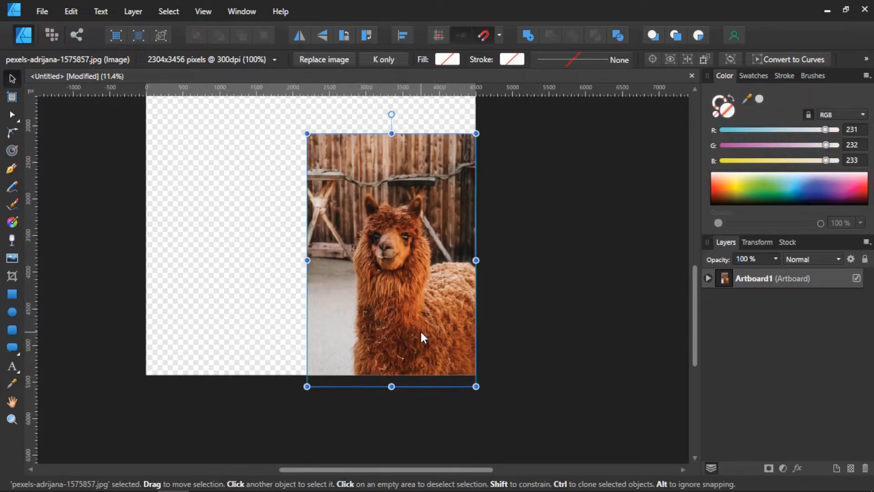
pyautogui.scroll(-2, 420, 329)
pyautogui.moveTo(332, 241); pyautogui.dragTo(346, 299)
pyautogui.moveTo(360, 260); pyautogui.dragTo(299, 132)
pyautogui.click(235, 184)
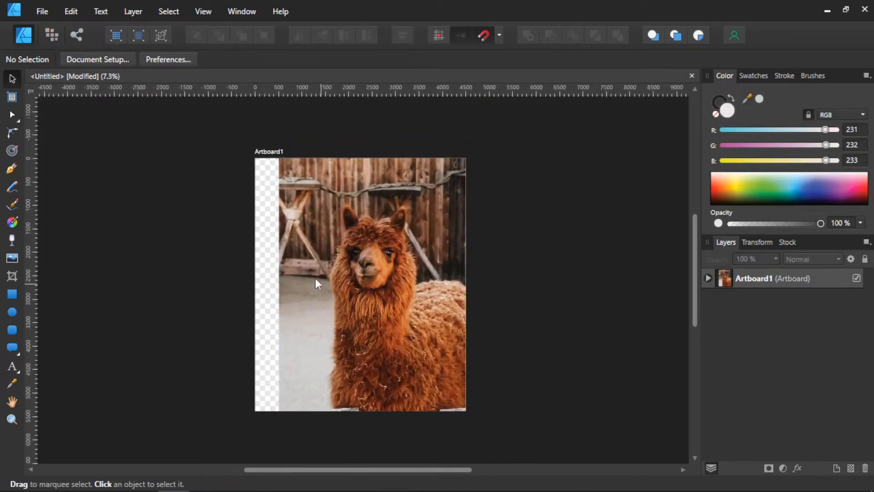
# - Rasterize the alpaca image layer on the artboard
pyautogui.scroll(-1, 315, 278)
pyautogui.hscroll(1, 315, 277)
pyautogui.click(365, 275)
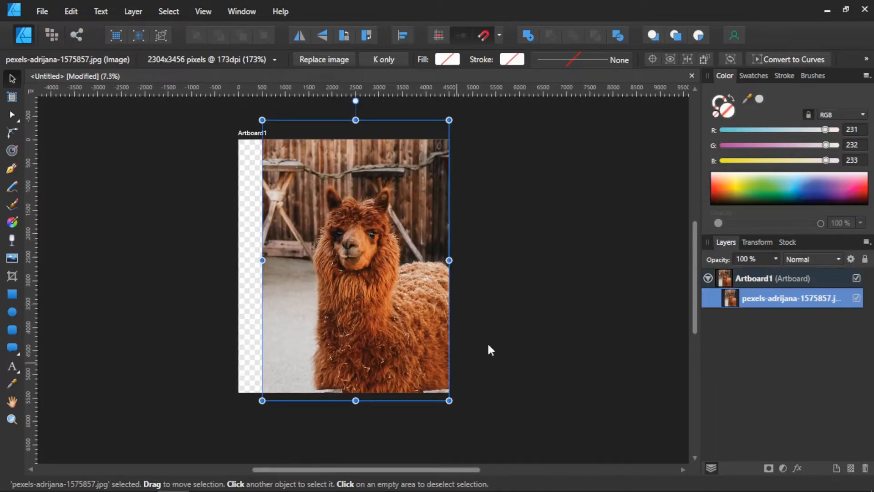
pyautogui.rightClick(739, 301)
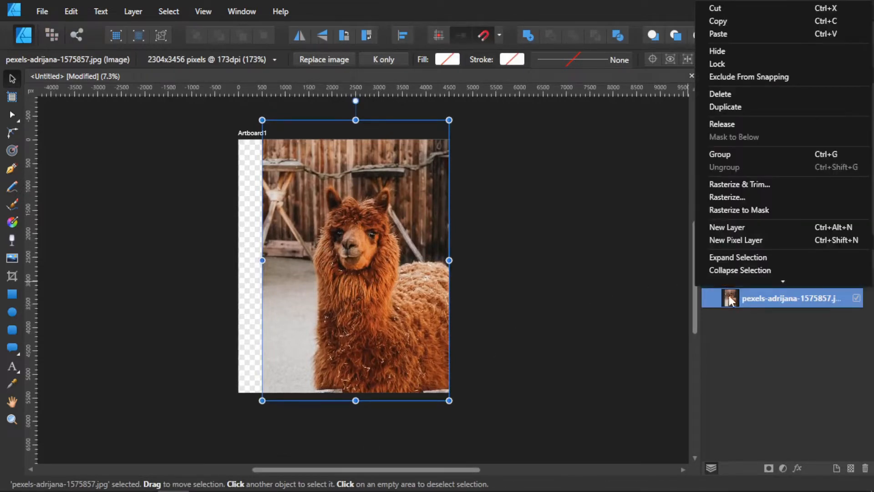
pyautogui.click(723, 198)
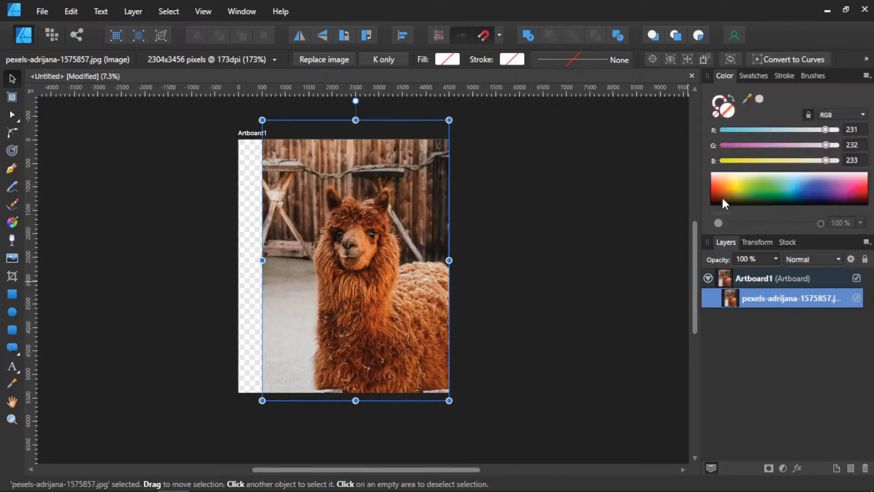
# - In the Pixel Persona, select the alpaca's head, neck and body with the Selection Brush, enlarging the brush width to 158.2 px
pyautogui.click(52, 35)
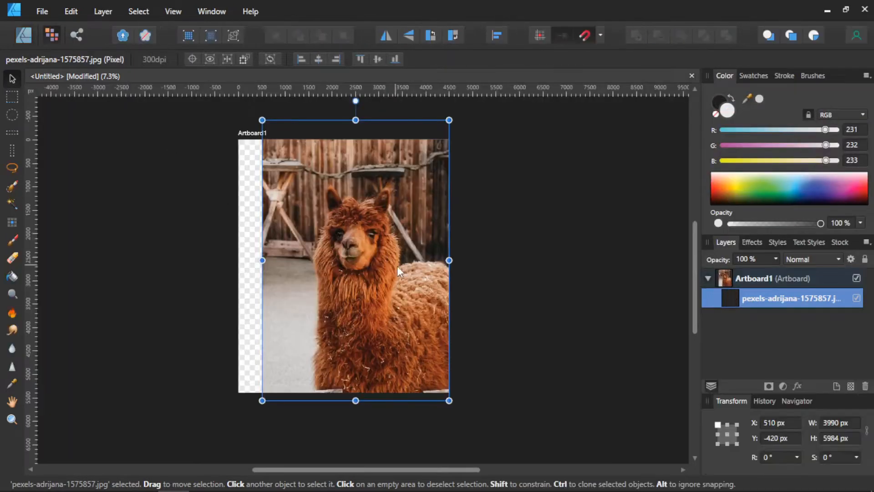
pyautogui.click(12, 185)
pyautogui.scroll(2, 311, 240)
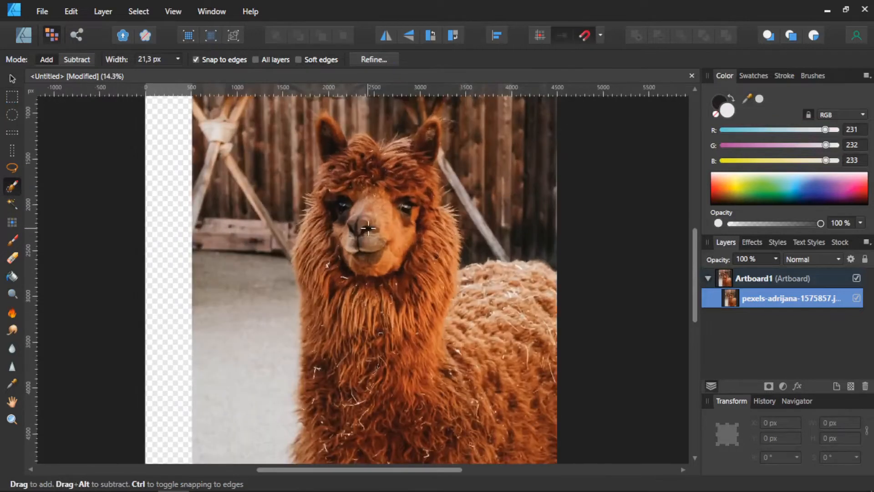
pyautogui.moveTo(372, 224)
pyautogui.mouseDown()
pyautogui.moveTo(353, 172)
pyautogui.moveTo(337, 171)
pyautogui.moveTo(316, 248)
pyautogui.moveTo(321, 288)
pyautogui.moveTo(333, 312)
pyautogui.moveTo(348, 233)
pyautogui.moveTo(353, 298)
pyautogui.moveTo(379, 285)
pyautogui.moveTo(396, 292)
pyautogui.moveTo(410, 337)
pyautogui.moveTo(413, 269)
pyautogui.moveTo(427, 268)
pyautogui.moveTo(416, 228)
pyautogui.moveTo(379, 158)
pyautogui.moveTo(362, 152)
pyautogui.moveTo(373, 165)
pyautogui.moveTo(407, 160)
pyautogui.moveTo(419, 208)
pyautogui.moveTo(423, 162)
pyautogui.mouseUp()
pyautogui.press('[')
pyautogui.press('[')
pyautogui.press('[')
pyautogui.press('[')
pyautogui.press('[')
pyautogui.press('[')
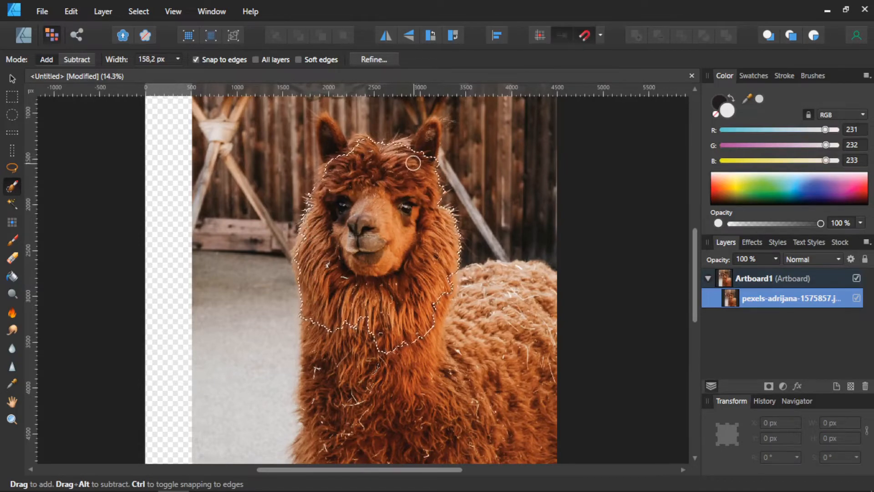
pyautogui.moveTo(429, 337); pyautogui.dragTo(320, 252)
pyautogui.moveTo(358, 210)
pyautogui.mouseDown()
pyautogui.moveTo(391, 195)
pyautogui.moveTo(423, 205)
pyautogui.moveTo(409, 269)
pyautogui.moveTo(369, 254)
pyautogui.moveTo(291, 260)
pyautogui.moveTo(412, 294)
pyautogui.moveTo(405, 332)
pyautogui.moveTo(269, 271)
pyautogui.moveTo(296, 337)
pyautogui.moveTo(264, 319)
pyautogui.moveTo(300, 333)
pyautogui.moveTo(358, 377)
pyautogui.moveTo(264, 346)
pyautogui.moveTo(244, 400)
pyautogui.moveTo(254, 350)
pyautogui.moveTo(214, 238)
pyautogui.moveTo(216, 393)
pyautogui.moveTo(337, 343)
pyautogui.mouseUp()
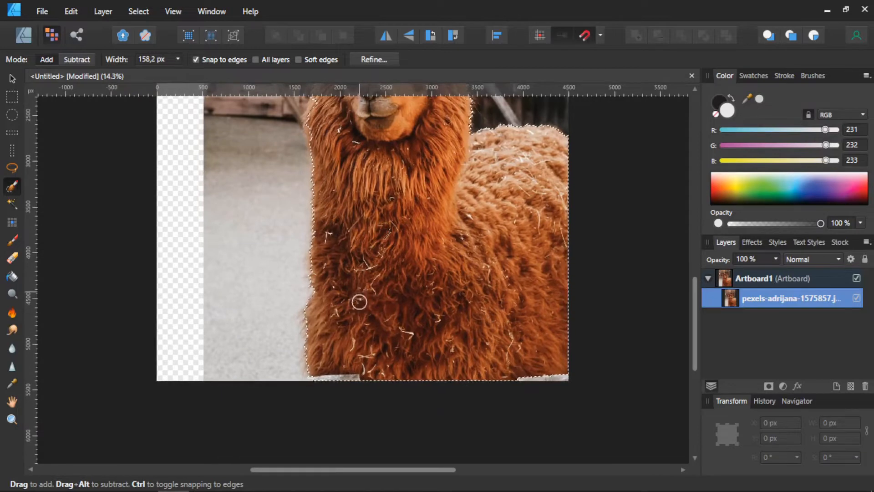
# - Reduce the Selection Brush width to 94.9 px and add the ear on the image's left side to the alpaca selection
pyautogui.scroll(1, 359, 302)
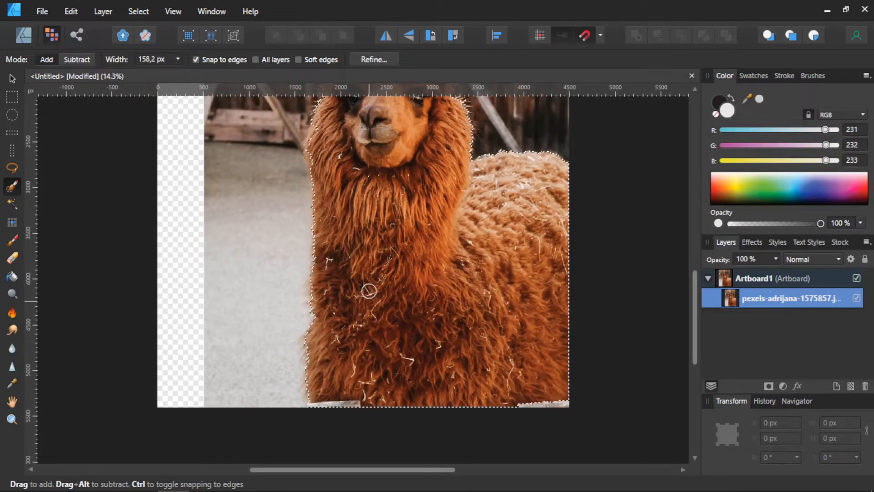
pyautogui.scroll(3, 368, 291)
pyautogui.scroll(2, 298, 242)
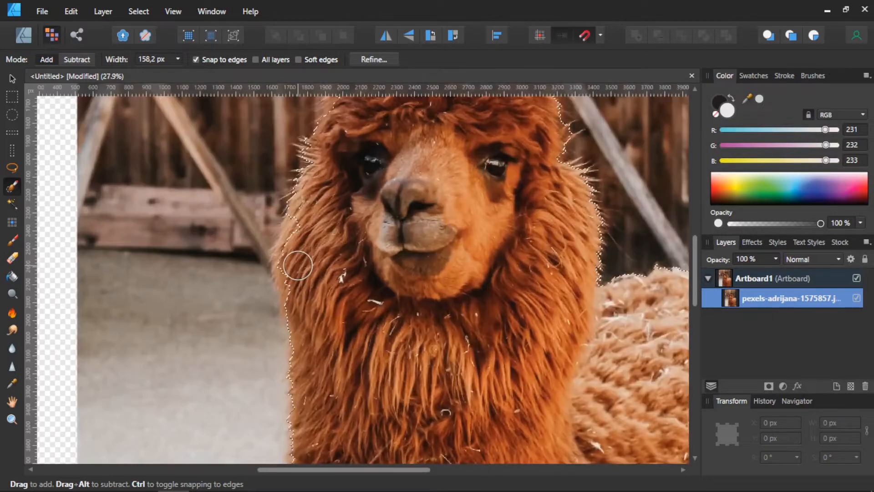
pyautogui.scroll(1, 299, 265)
pyautogui.moveTo(318, 262)
pyautogui.mouseDown()
pyautogui.moveTo(365, 270)
pyautogui.moveTo(332, 228)
pyautogui.moveTo(325, 278)
pyautogui.moveTo(355, 355)
pyautogui.mouseUp()
pyautogui.press(']')
pyautogui.press('[')
pyautogui.press('[')
pyautogui.press('[')
pyautogui.press('[')
pyautogui.moveTo(382, 137); pyautogui.dragTo(353, 275)
pyautogui.moveTo(390, 232)
pyautogui.mouseDown()
pyautogui.moveTo(369, 302)
pyautogui.moveTo(341, 272)
pyautogui.moveTo(347, 260)
pyautogui.moveTo(332, 254)
pyautogui.moveTo(324, 266)
pyautogui.moveTo(369, 238)
pyautogui.moveTo(355, 224)
pyautogui.moveTo(351, 189)
pyautogui.moveTo(368, 227)
pyautogui.mouseUp()
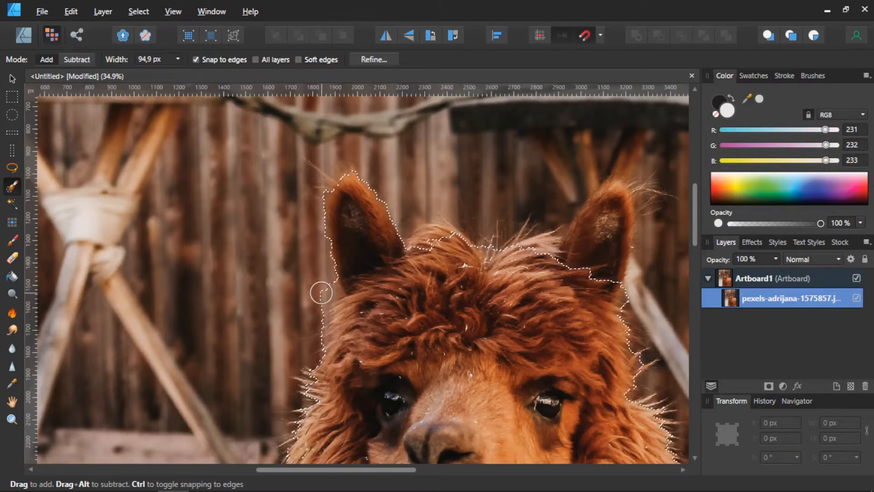
# - Subtract the stray background below the left-hand ear from the selection, add the other ear, and check the outline around the fur
pyautogui.moveTo(321, 302)
pyautogui.keyDown('alt'); pyautogui.mouseDown()
pyautogui.moveTo(315, 341)
pyautogui.moveTo(347, 349)
pyautogui.mouseUp(); pyautogui.keyUp('alt')
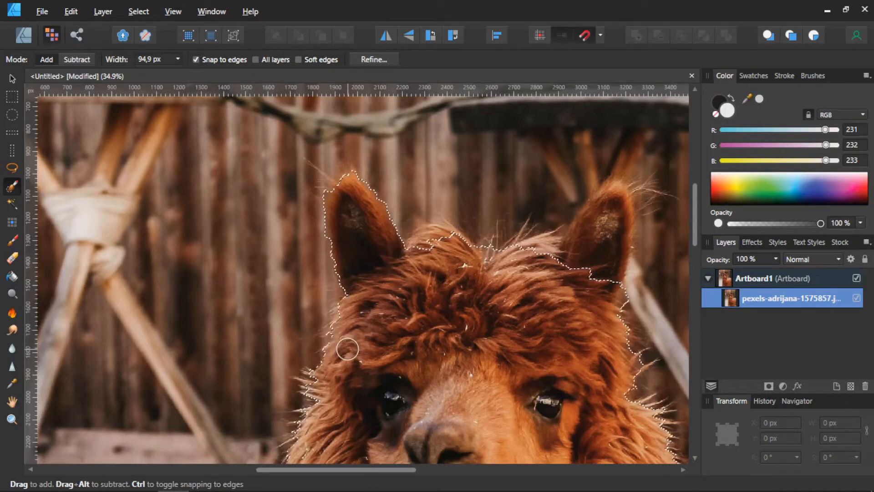
pyautogui.hscroll(5, 374, 328)
pyautogui.scroll(-1, 378, 318)
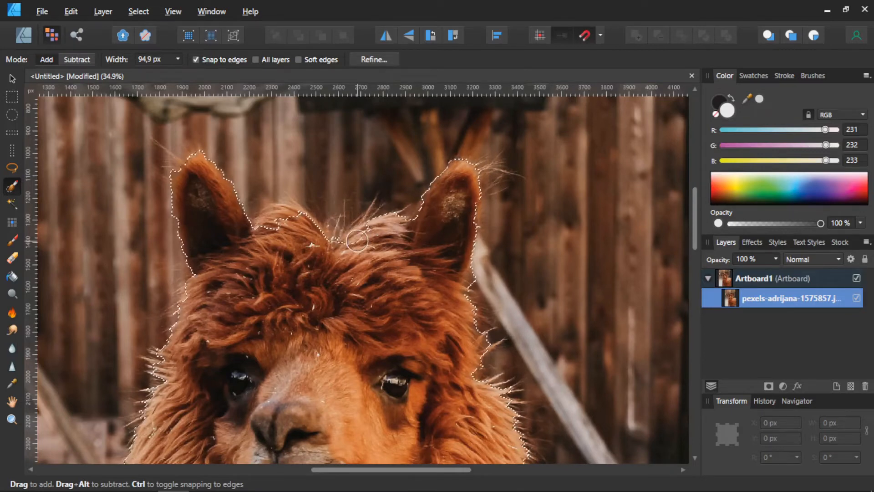
pyautogui.scroll(5, 383, 219)
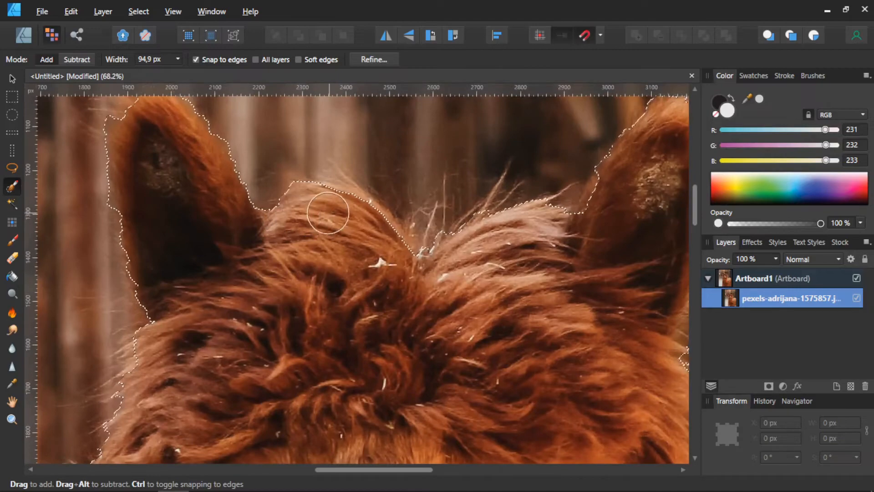
pyautogui.scroll(-6, 285, 172)
pyautogui.scroll(3, 380, 258)
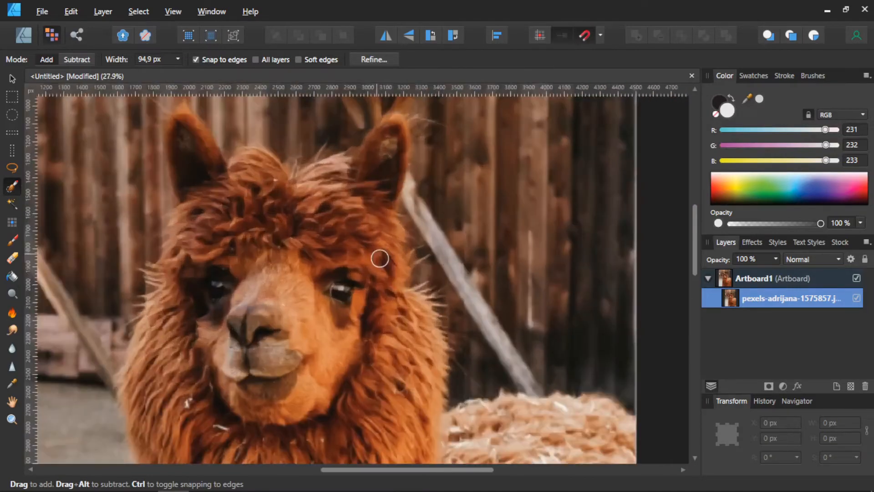
pyautogui.scroll(-5, 380, 259)
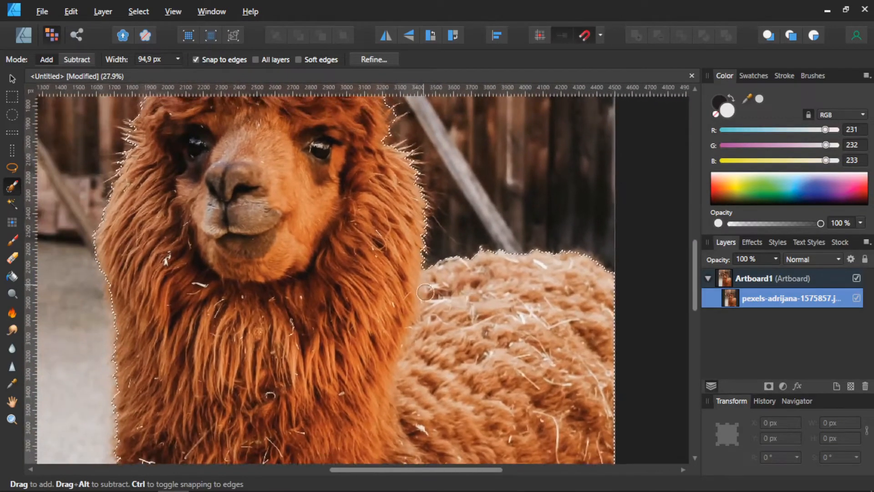
pyautogui.scroll(-4, 425, 291)
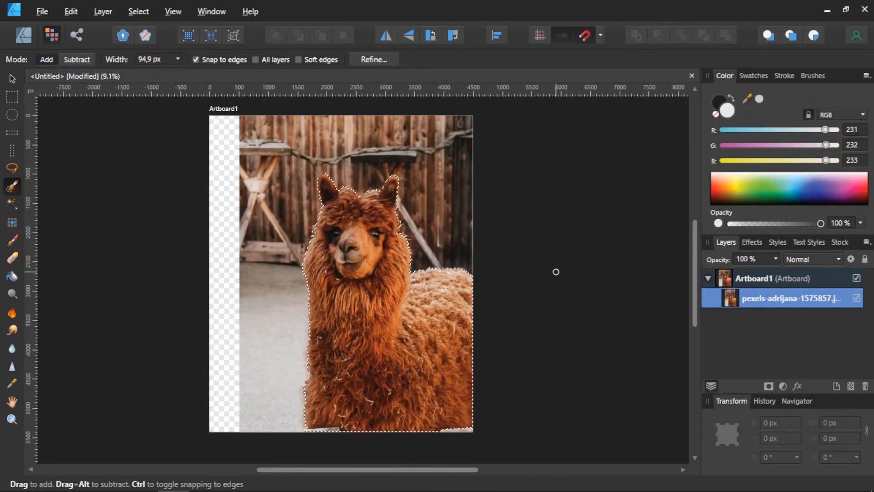
# - Duplicate the selected alpaca onto its own layer and delete the original photo layer beneath it
pyautogui.hotkey('ctrl', 'j')
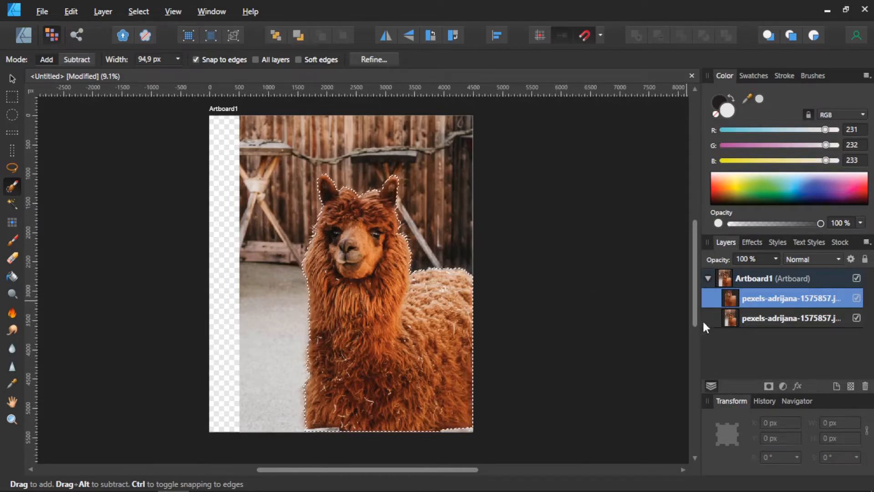
pyautogui.click(733, 321)
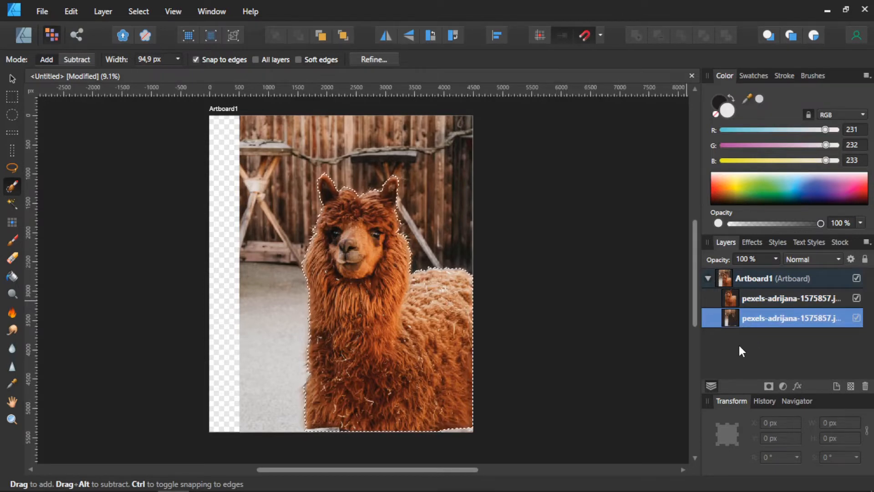
pyautogui.click(749, 300)
pyautogui.click(744, 314)
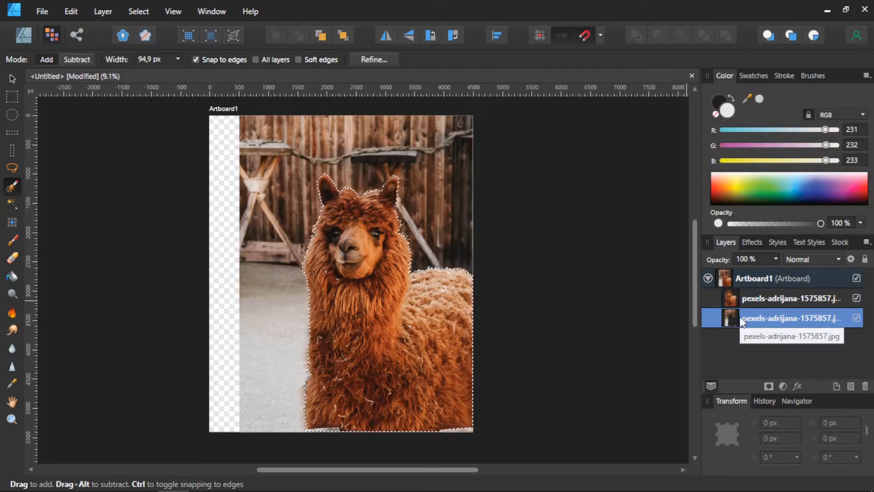
pyautogui.rightClick(733, 318)
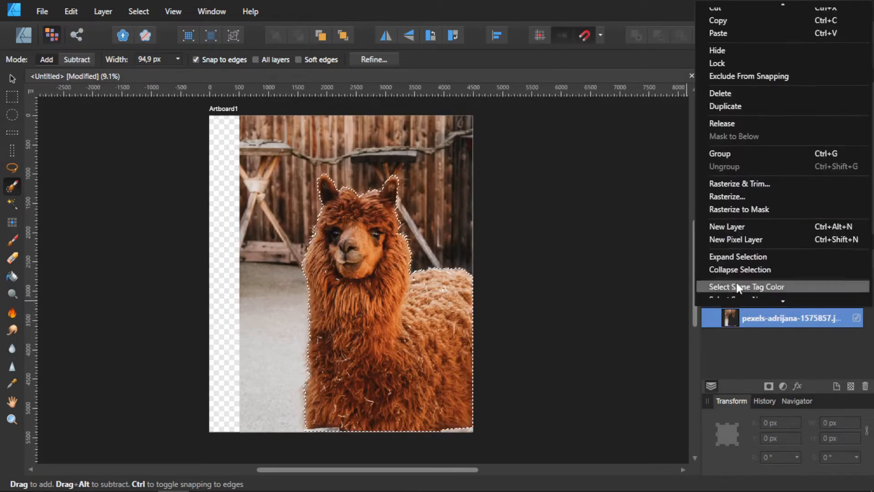
pyautogui.click(728, 96)
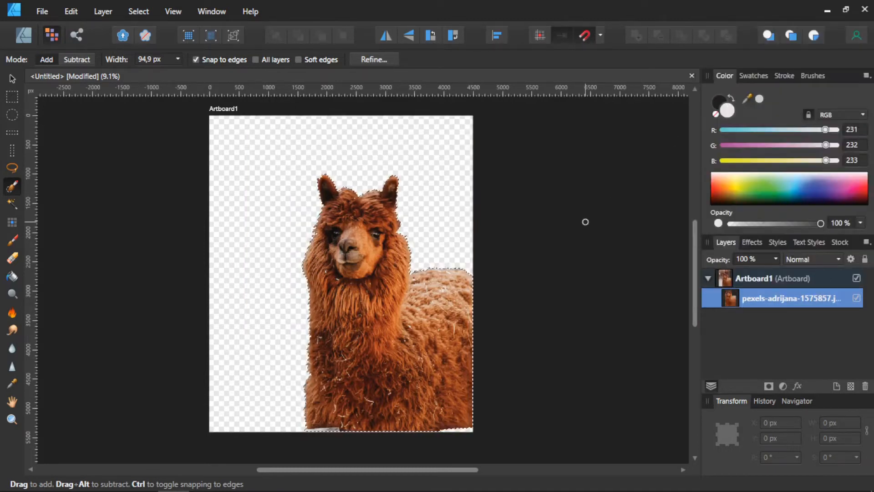
# - Clear the pixel selection and return to the Designer Persona with the Move tool active
pyautogui.hotkey('ctrl', 'd')
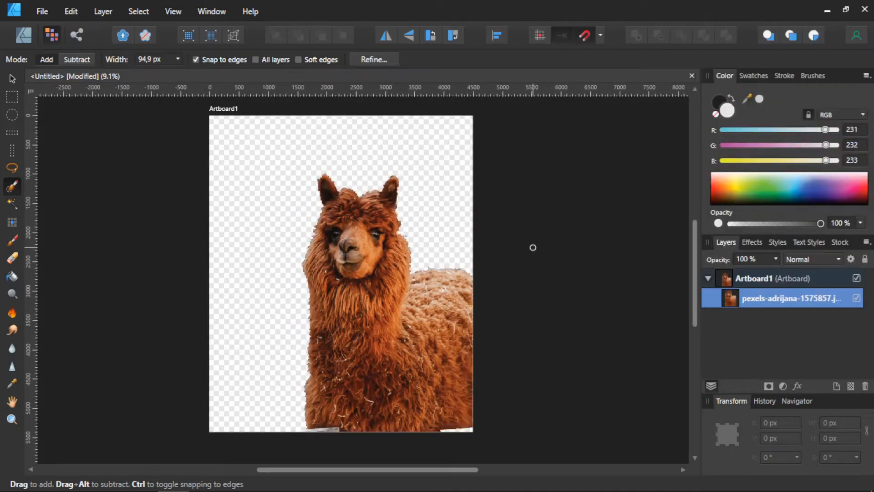
pyautogui.click(11, 78)
pyautogui.click(24, 36)
# - Shift the alpaca cutout slightly down past the artboard's bottom edge to hide the leftover background strips, and deselect it
pyautogui.scroll(3, 510, 310)
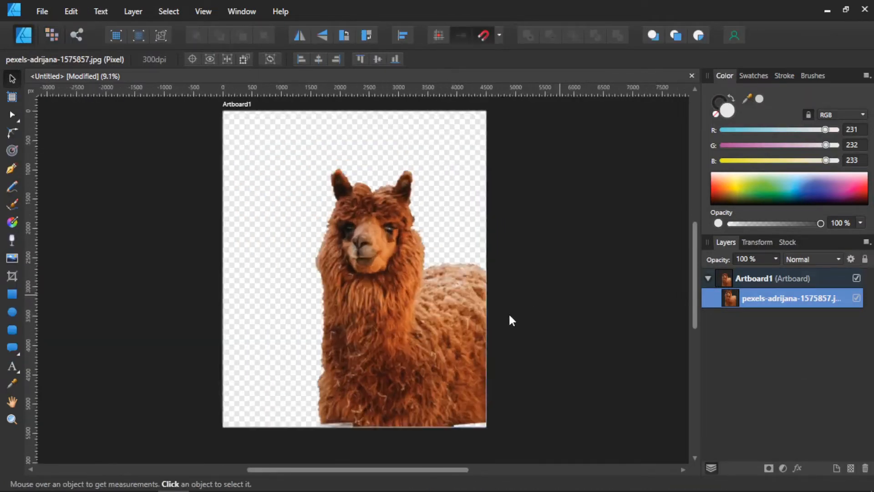
pyautogui.scroll(4, 394, 345)
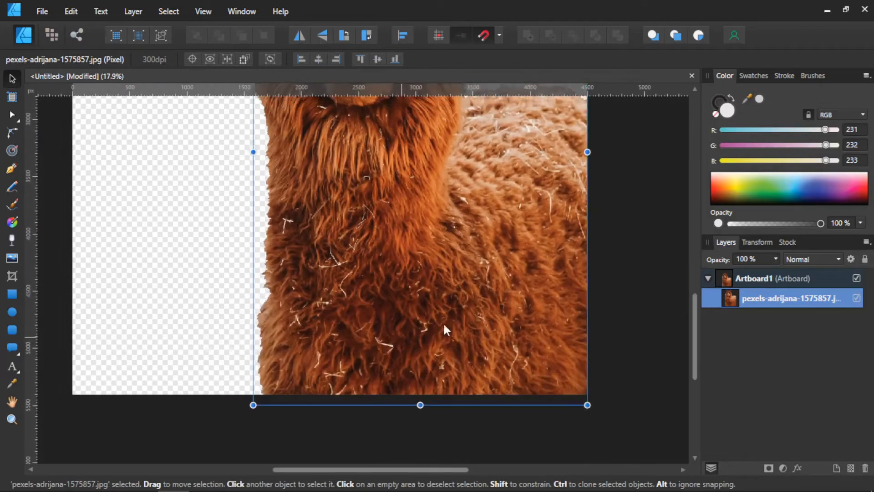
pyautogui.hotkey('ctrl', 'd')
pyautogui.scroll(-4, 520, 308)
pyautogui.scroll(2, 474, 300)
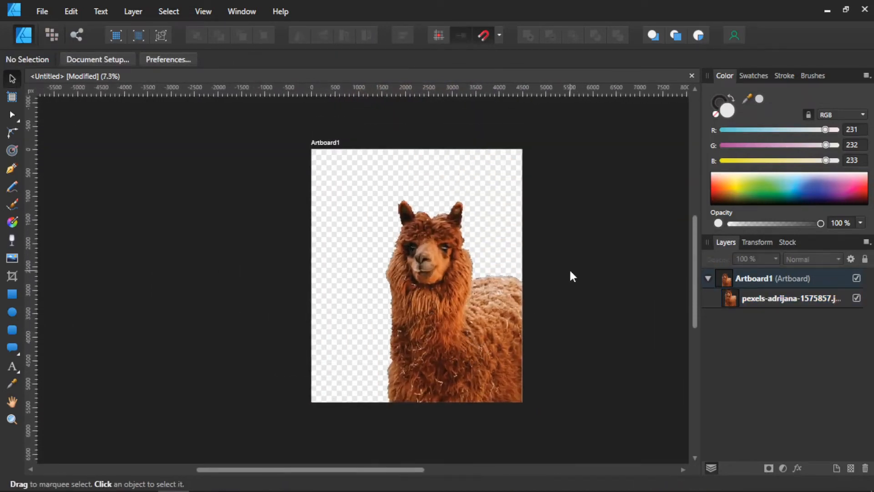
pyautogui.moveTo(168, 266); pyautogui.dragTo(148, 257)
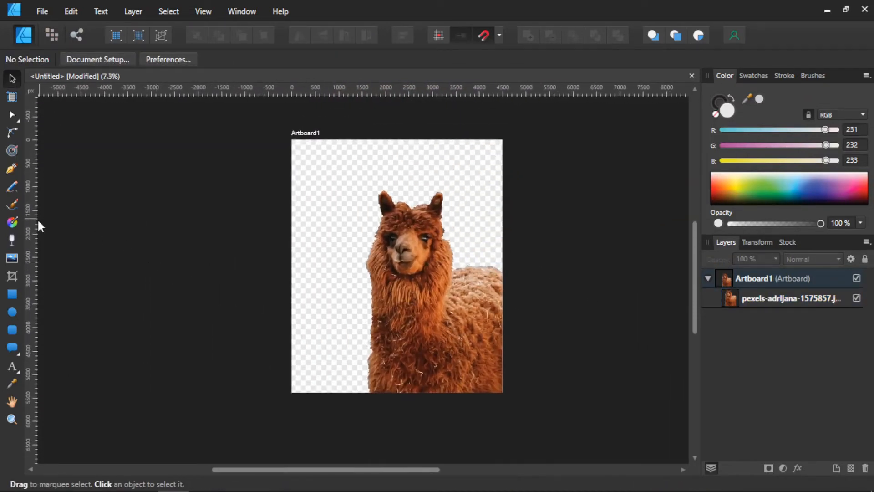
# - Place the red paper texture 23.jpg, rotate it 90° anticlockwise and align it to the artboard's top-left corner
pyautogui.click(12, 258)
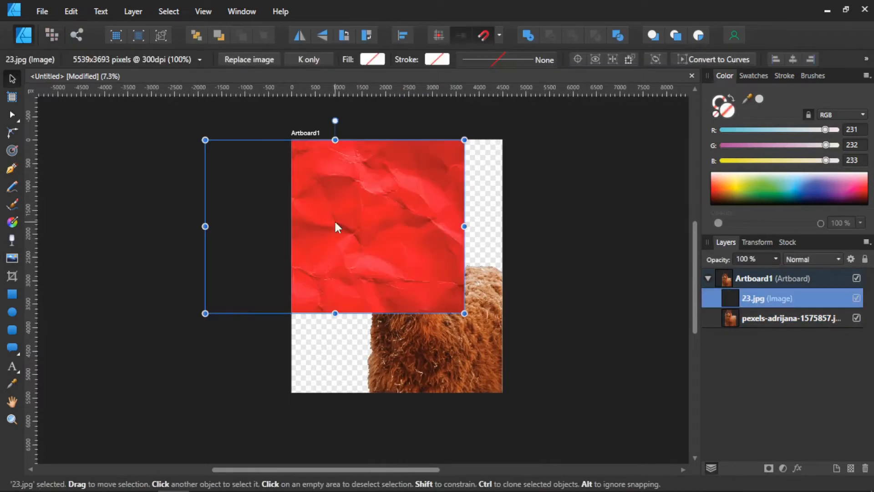
pyautogui.click(345, 35)
pyautogui.moveTo(333, 229); pyautogui.dragTo(373, 272)
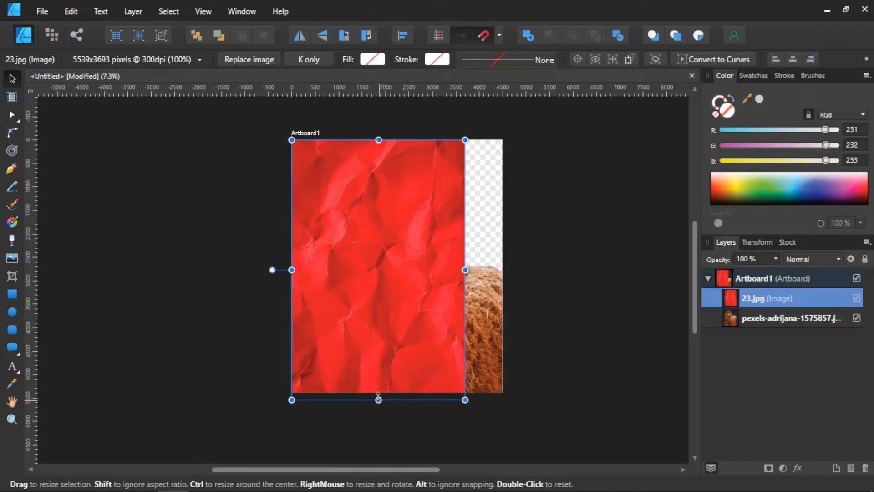
# - Resize the red paper texture to fill the entire artboard and move it behind the alpaca cutout
pyautogui.moveTo(379, 399); pyautogui.dragTo(382, 391)
pyautogui.moveTo(465, 266); pyautogui.dragTo(502, 268)
pyautogui.click(193, 37)
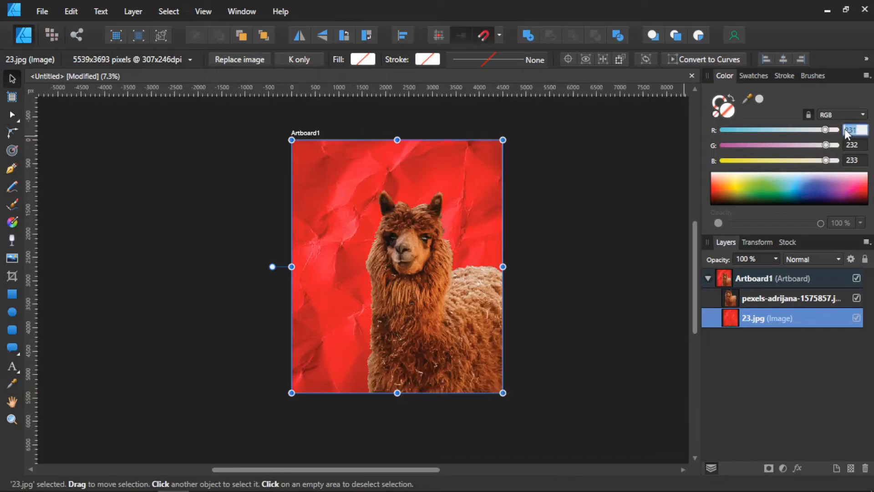
# - Recolour the crumpled-paper texture green with an RGB fill of 55, 189, 26 and deselect it
pyautogui.write('55')
pyautogui.press('Tab')
pyautogui.write('18')
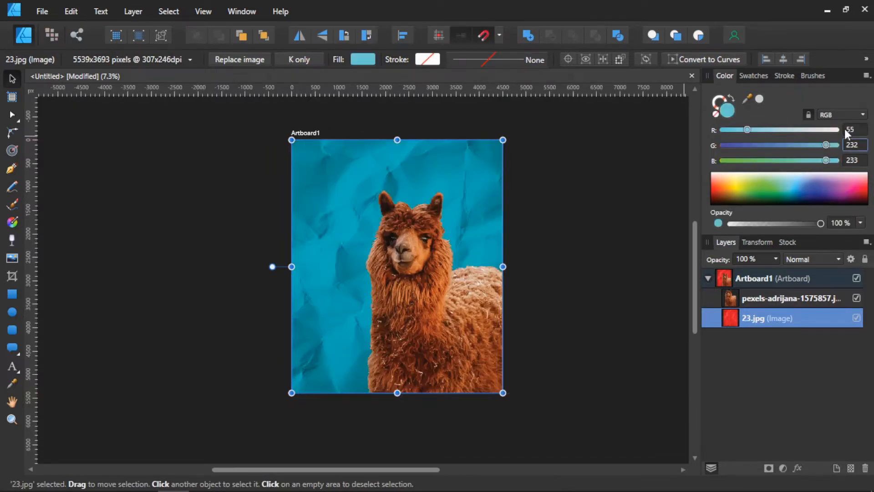
pyautogui.write('9')
pyautogui.press('Tab')
pyautogui.write('26')
pyautogui.hotkey('shift', 'Tab')
pyautogui.click(243, 248)
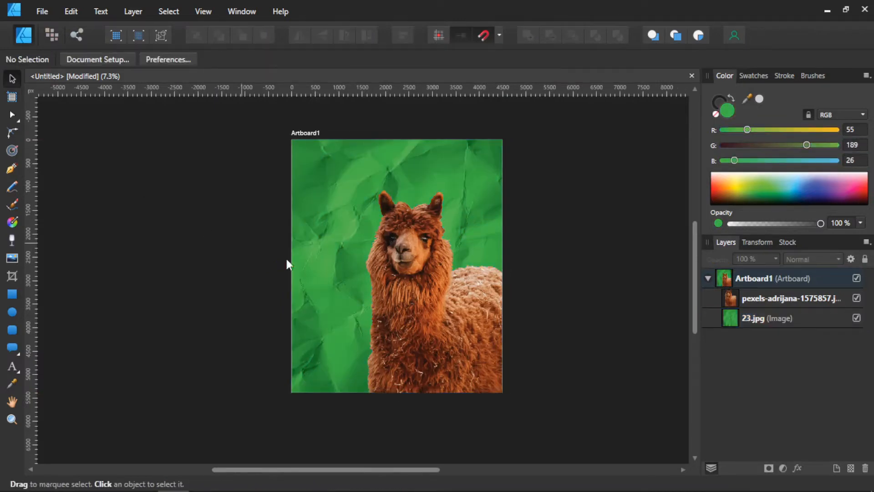
# - Draw an open four-point Pen path up the alpaca's left side, over its head and down its right side, with no fill
pyautogui.keyDown('ctrl'); pyautogui.scroll(-2, 403, 268); pyautogui.keyUp('ctrl')
pyautogui.keyDown('ctrl'); pyautogui.scroll(2, 404, 268); pyautogui.keyUp('ctrl')
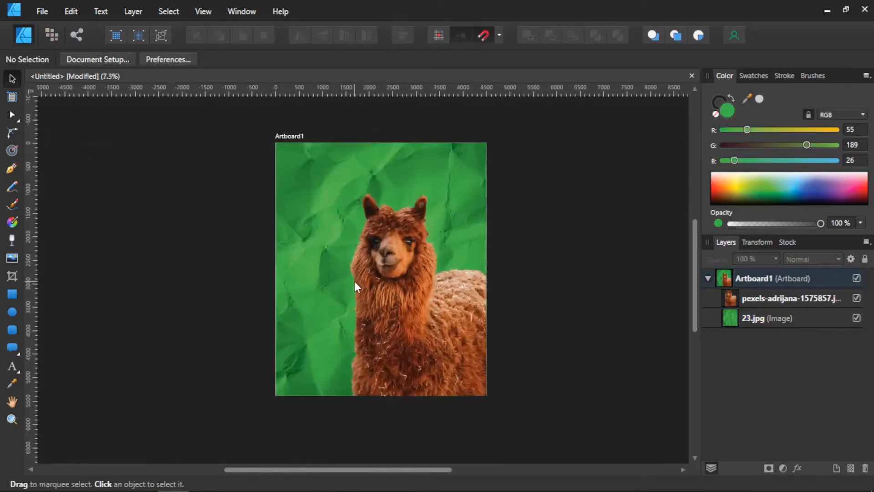
pyautogui.keyDown('ctrl'); pyautogui.scroll(1, 354, 282); pyautogui.keyUp('ctrl')
pyautogui.scroll(1, 132, 305)
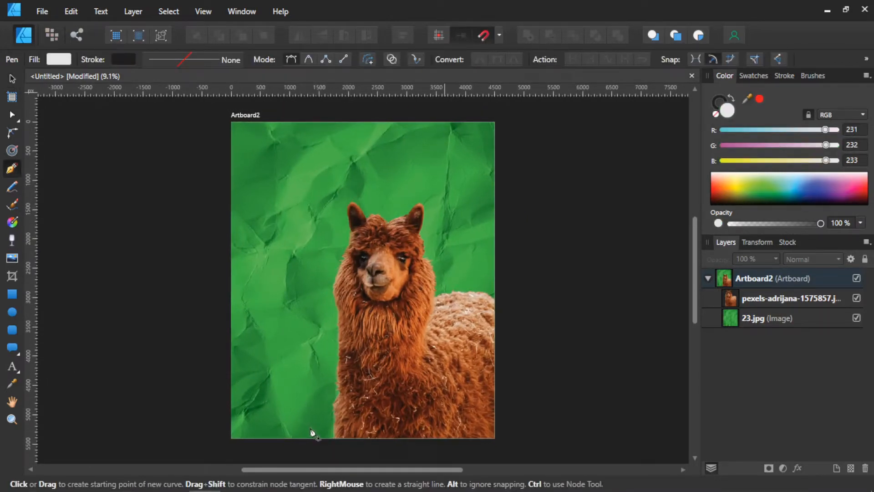
pyautogui.click(312, 428)
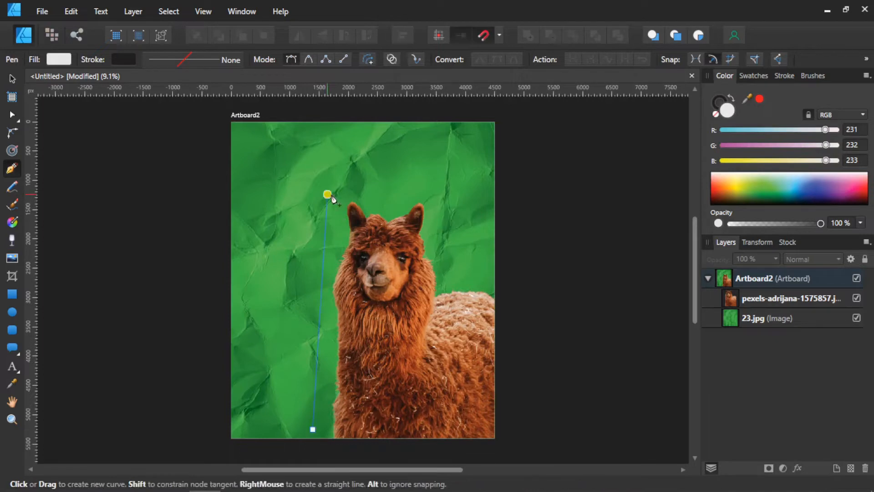
pyautogui.moveTo(328, 194); pyautogui.dragTo(371, 201)
pyautogui.moveTo(424, 193); pyautogui.dragTo(423, 192)
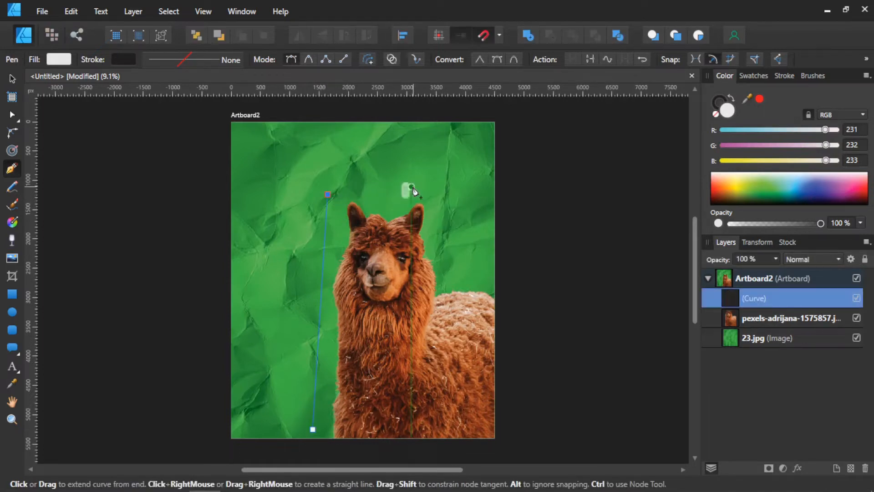
pyautogui.click(428, 182)
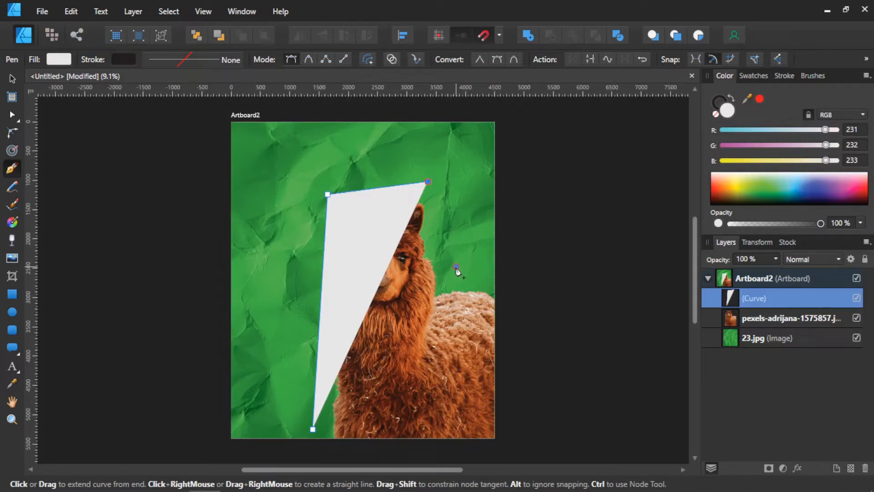
pyautogui.click(456, 266)
pyautogui.click(716, 116)
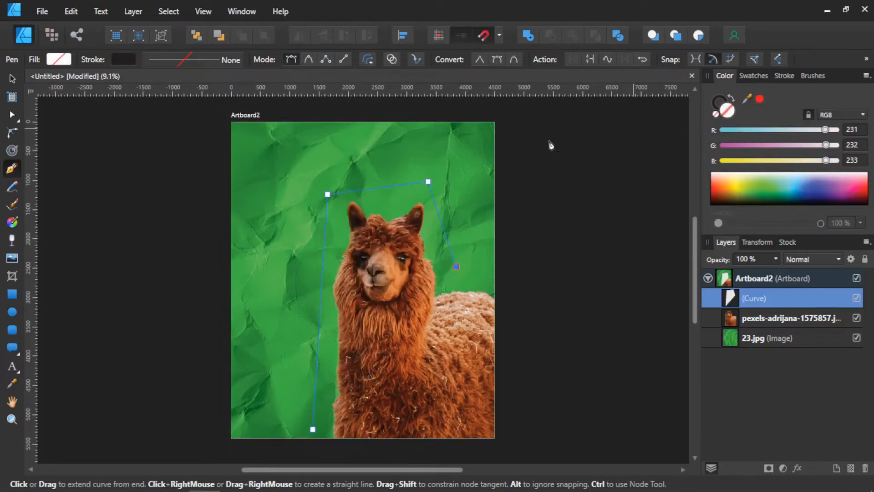
# - Add the path text "I'M PRETTIER THAN YOU" at 144 pt and move its start down to the path's lower end
pyautogui.click(13, 367)
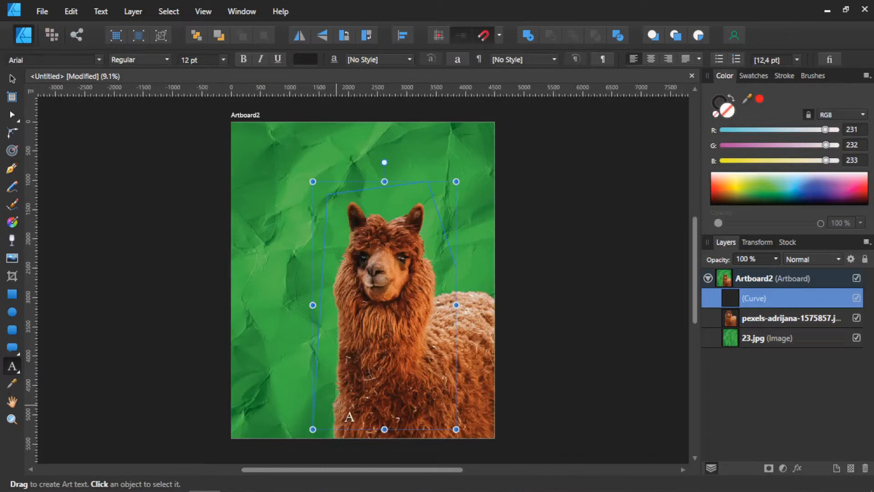
pyautogui.click(313, 414)
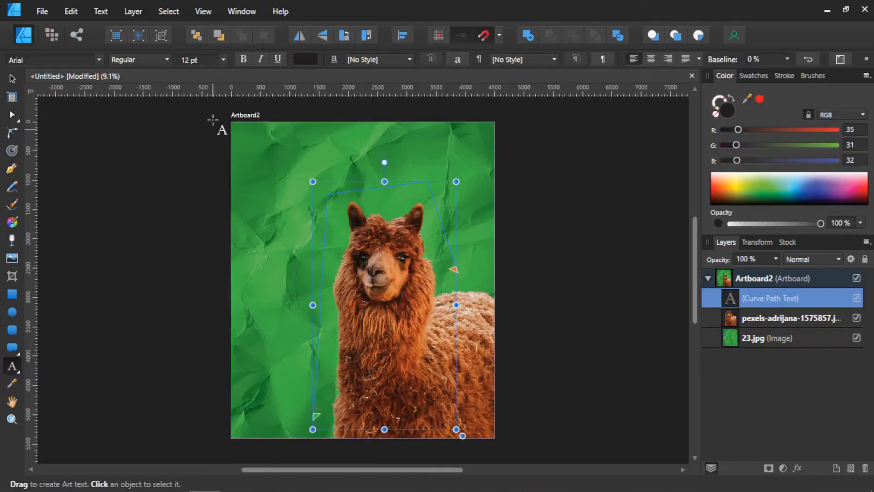
pyautogui.click(223, 59)
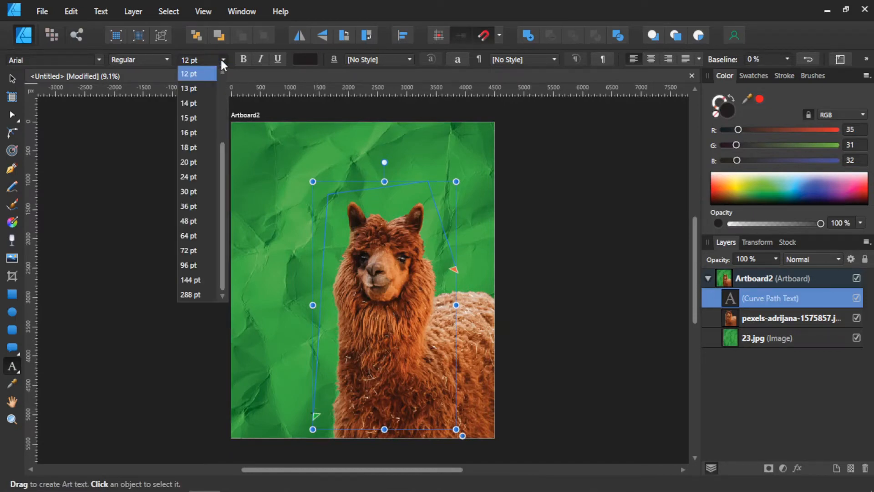
pyautogui.click(191, 278)
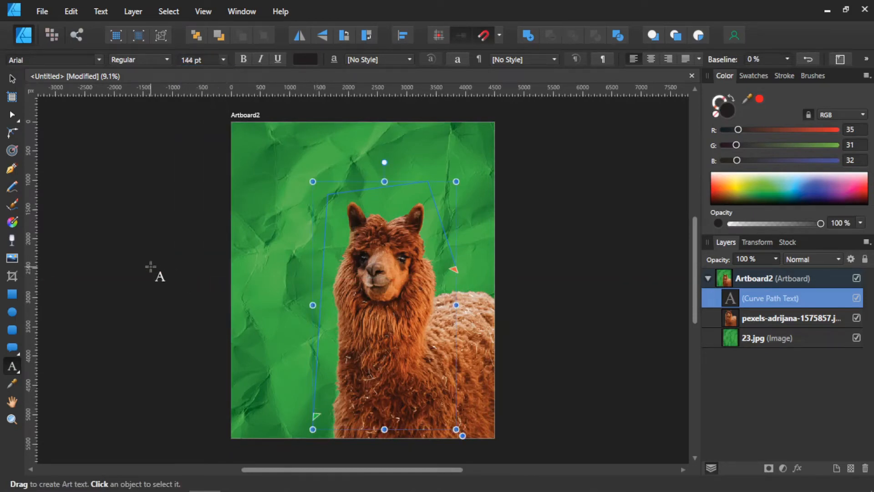
pyautogui.write("I'M")
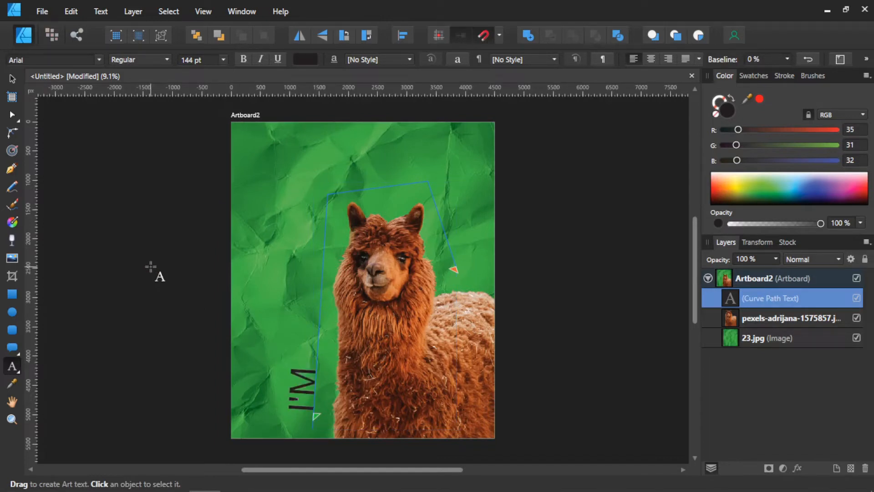
pyautogui.write(' PRETTIE')
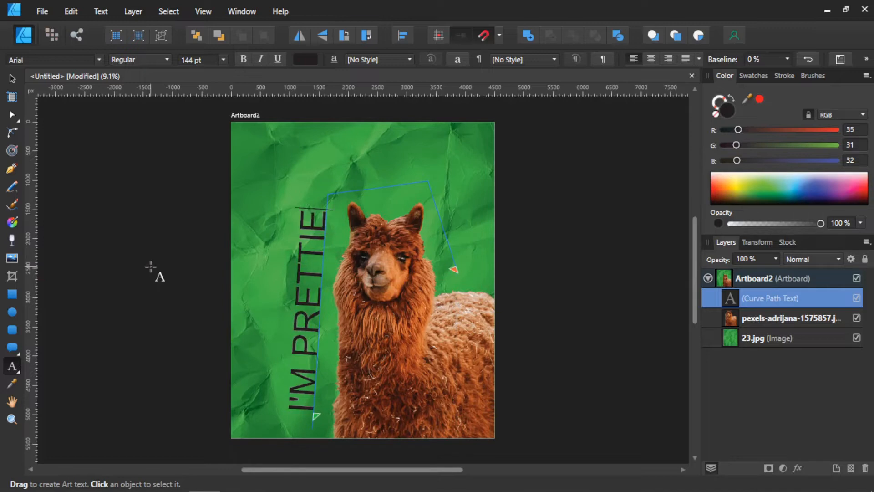
pyautogui.write('R THAN')
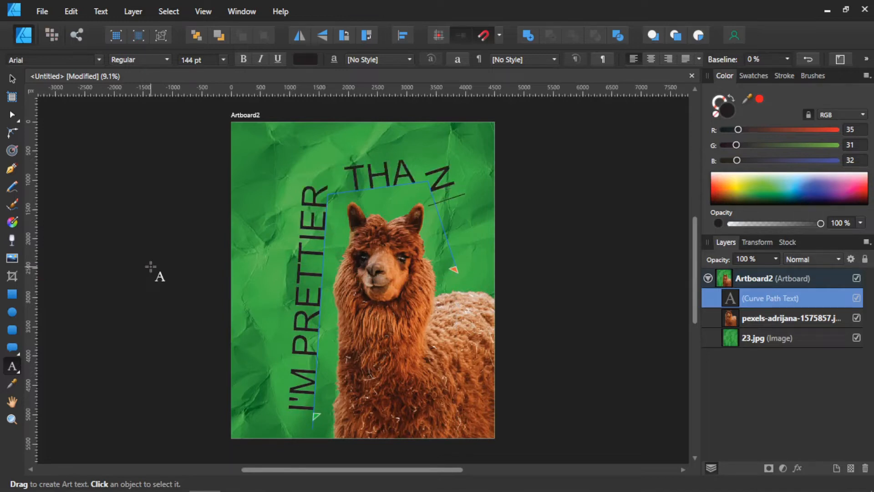
pyautogui.write(' YOU')
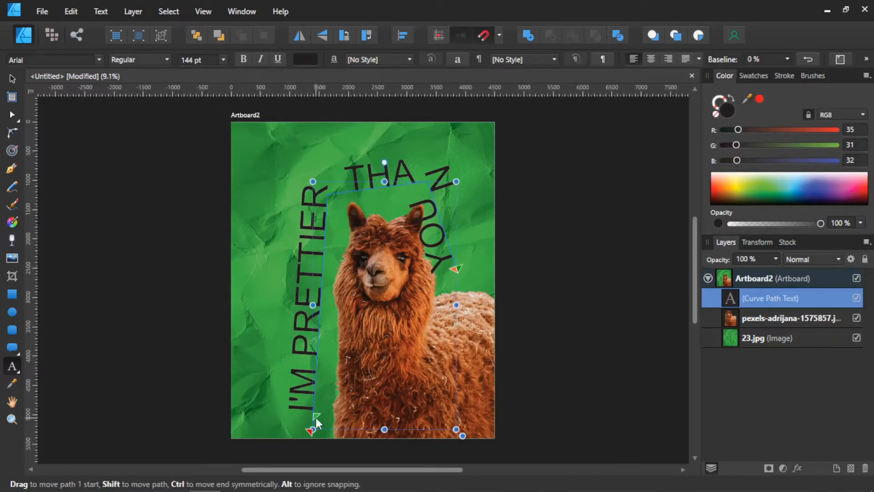
pyautogui.moveTo(315, 417); pyautogui.dragTo(314, 432)
# - Change the font of the whole path text to Charmelade DEMO
pyautogui.hotkey('ctrl', 'a')
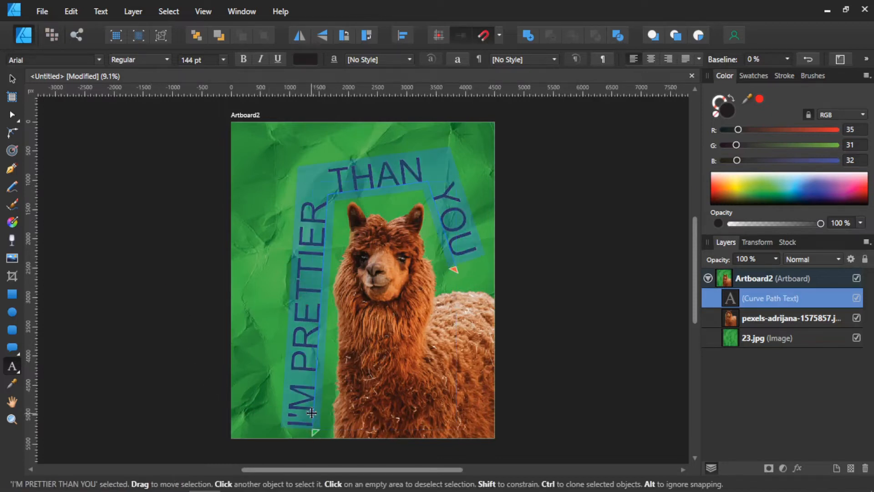
pyautogui.click(96, 57)
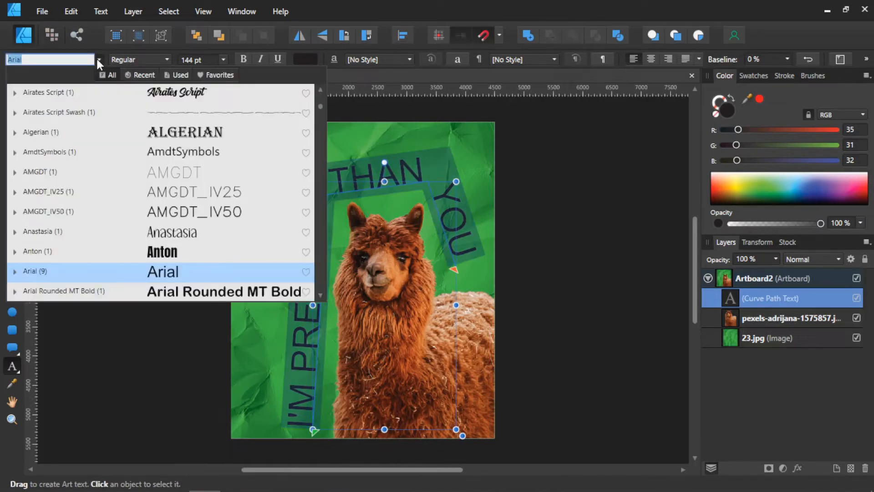
pyautogui.click(129, 72)
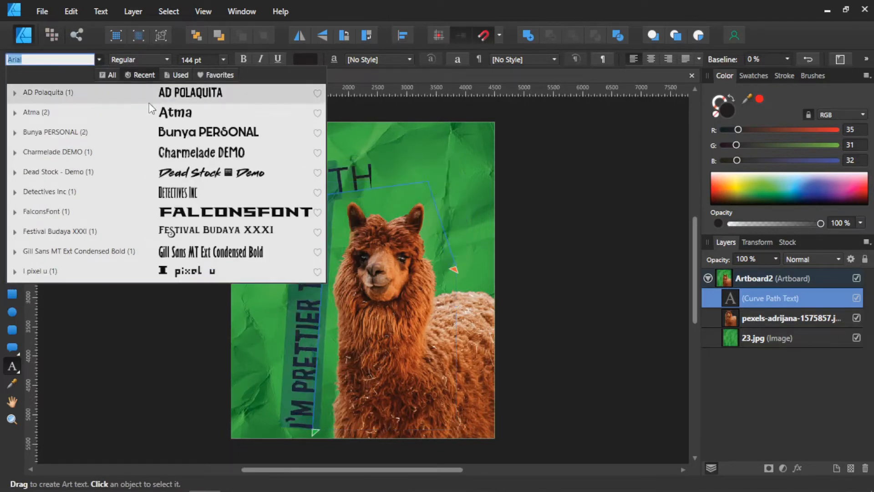
pyautogui.click(177, 156)
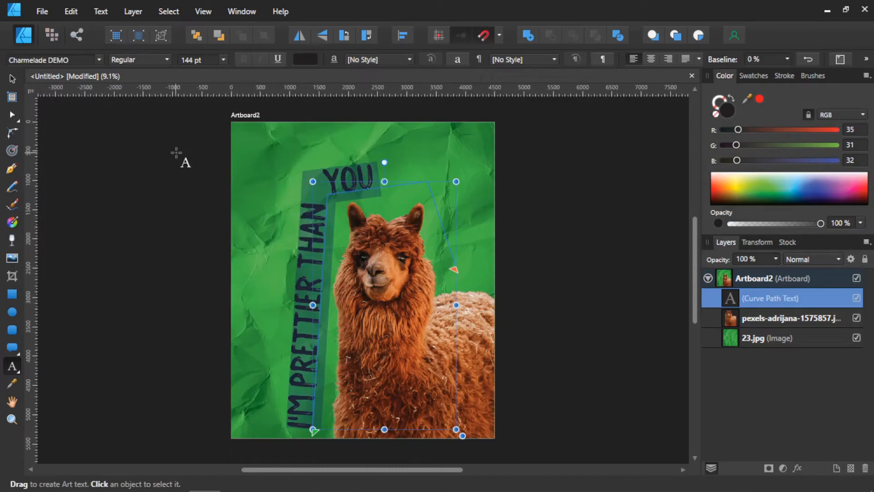
pyautogui.scroll(1, 325, 307)
pyautogui.scroll(-1, 325, 308)
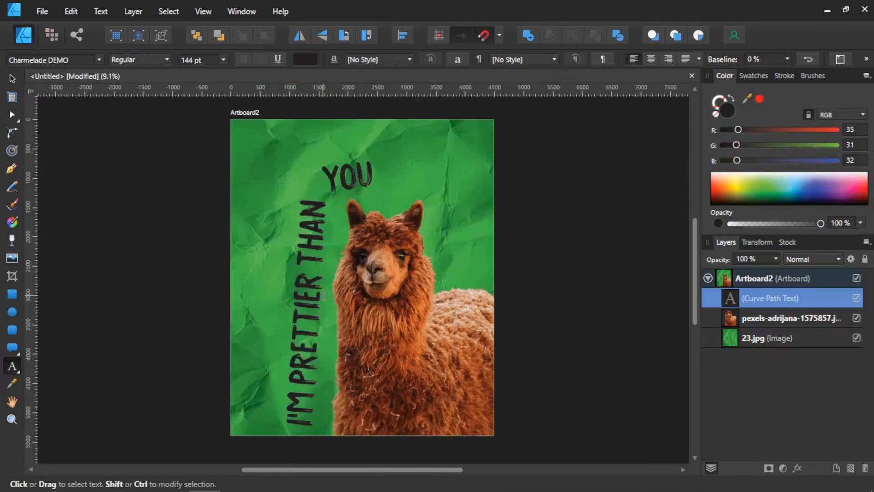
# - Enlarge the whole path text to 216 pt so it spans the path around the alpaca
pyautogui.hotkey('ctrl', 'a')
pyautogui.scroll(20, 187, 61)
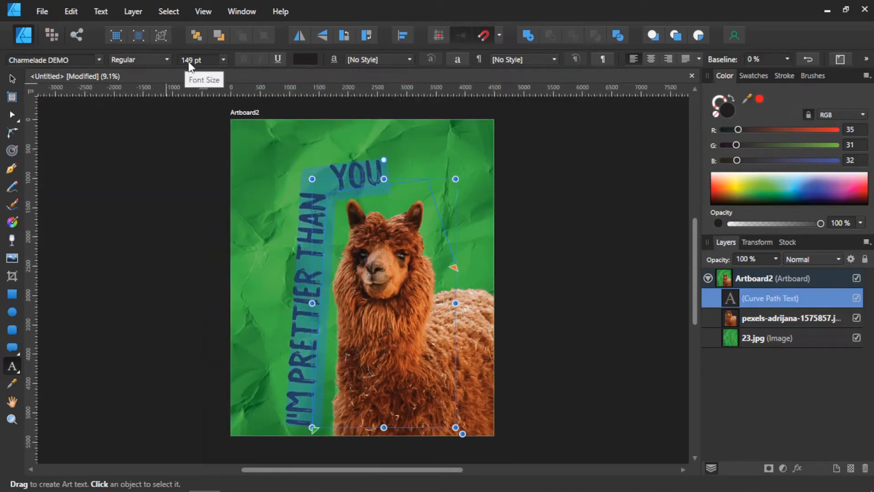
pyautogui.scroll(20, 192, 63)
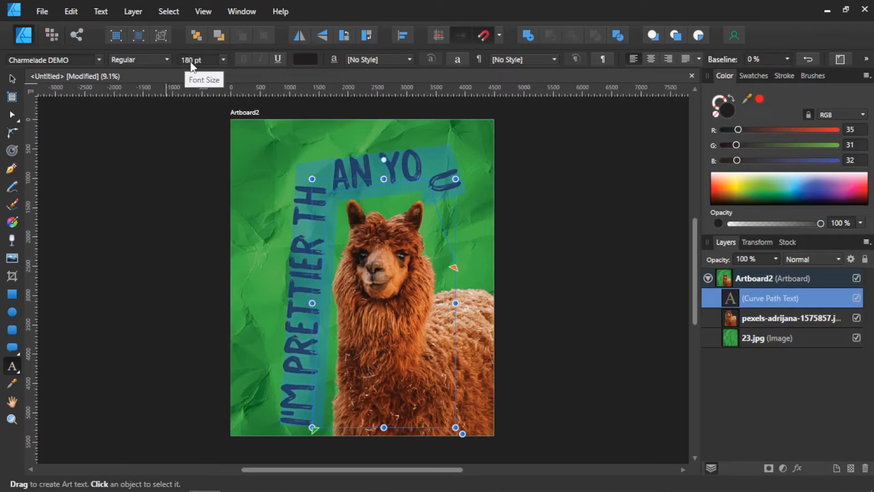
pyautogui.scroll(8, 193, 67)
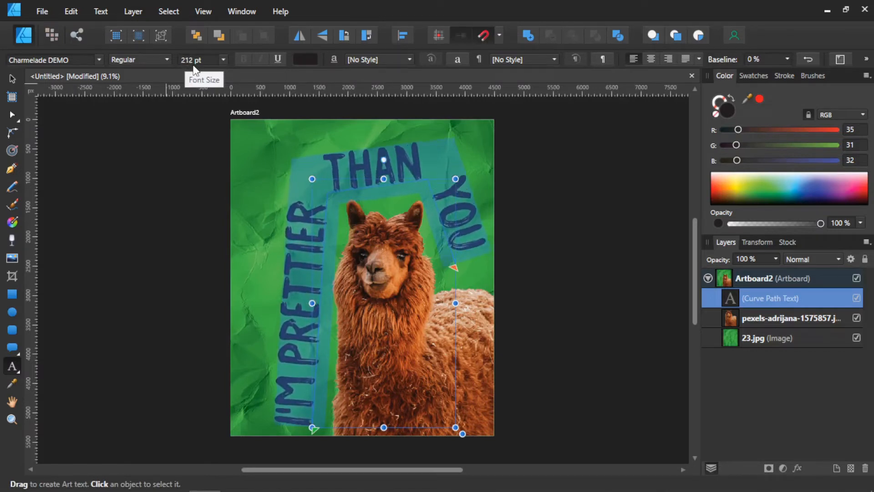
pyautogui.scroll(1, 194, 69)
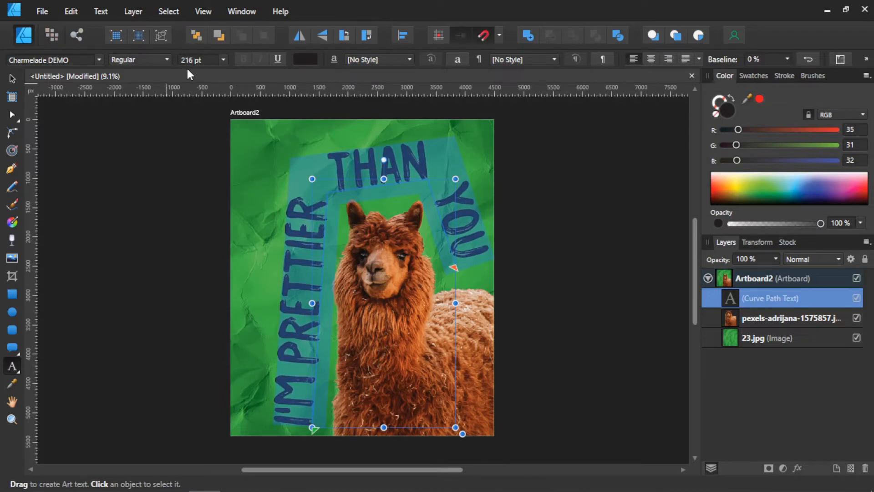
# - Colour the path text yellow with RGB 255, 255, 23 and clear the character selection
pyautogui.moveTo(738, 130); pyautogui.dragTo(843, 129)
pyautogui.moveTo(736, 145); pyautogui.dragTo(840, 146)
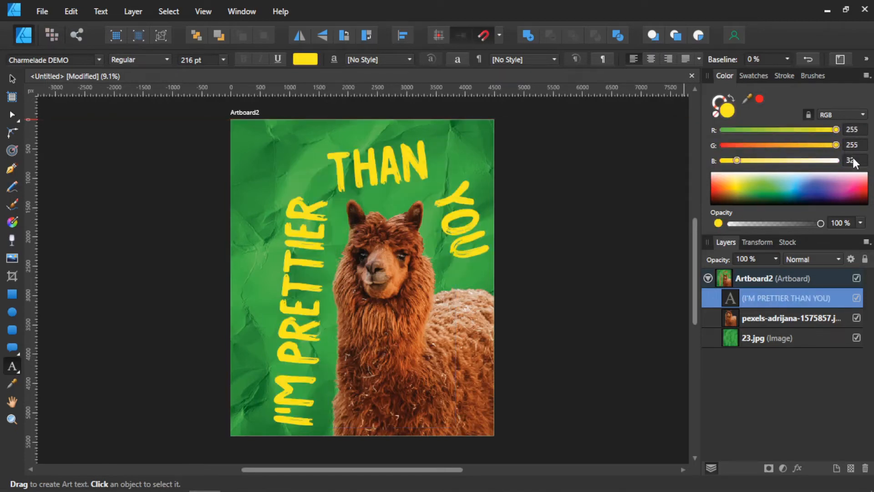
pyautogui.click(852, 159)
pyautogui.write('23')
pyautogui.press('Return')
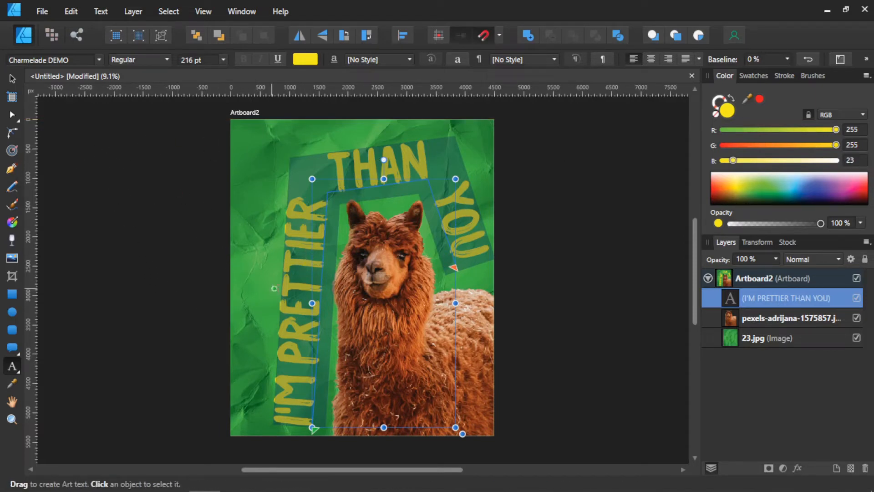
pyautogui.click(355, 173)
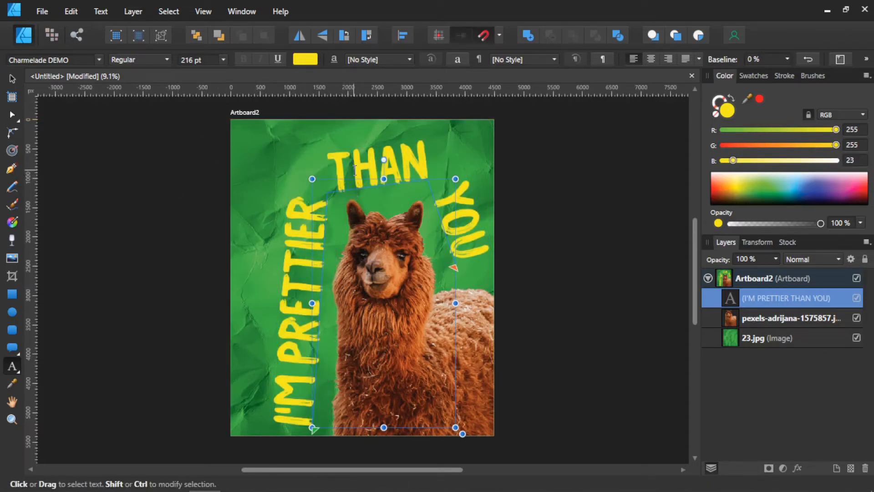
pyautogui.press('Right')
# - Add a smooth node midway on the text path's left side, shift it toward the alpaca and move the path's lower end node inward
pyautogui.click(12, 114)
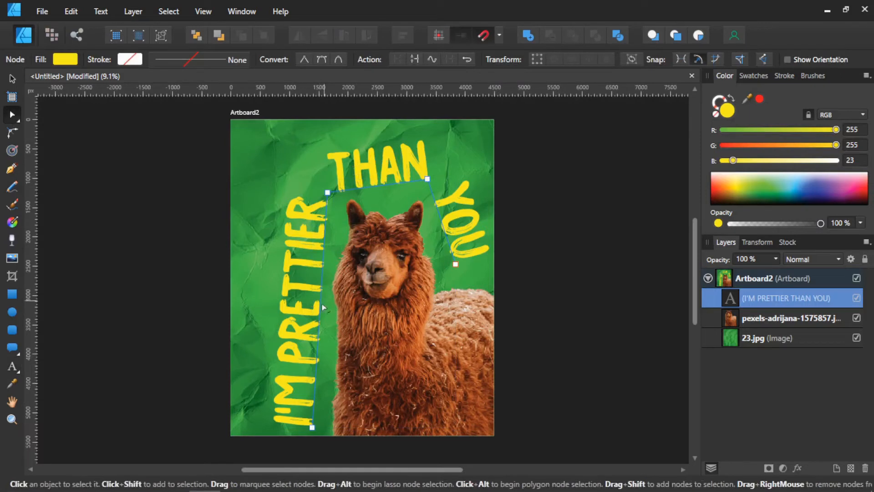
pyautogui.scroll(1, 319, 337)
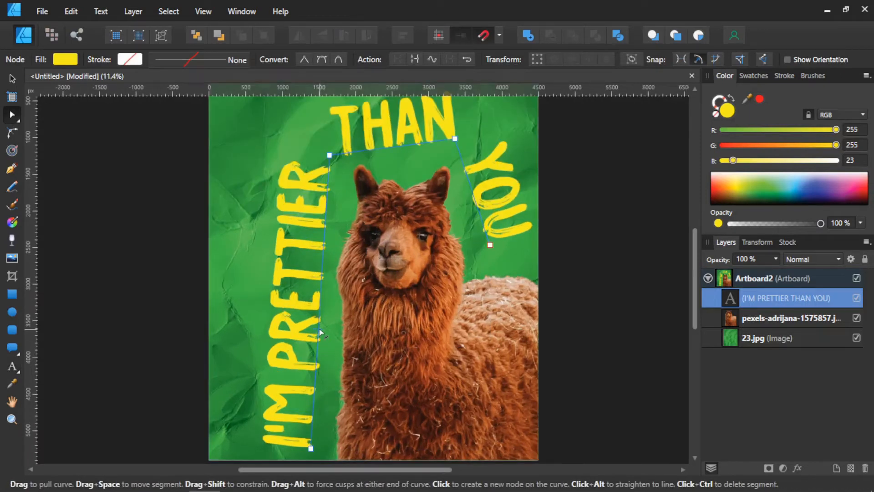
pyautogui.click(318, 325)
pyautogui.moveTo(318, 325); pyautogui.dragTo(329, 328)
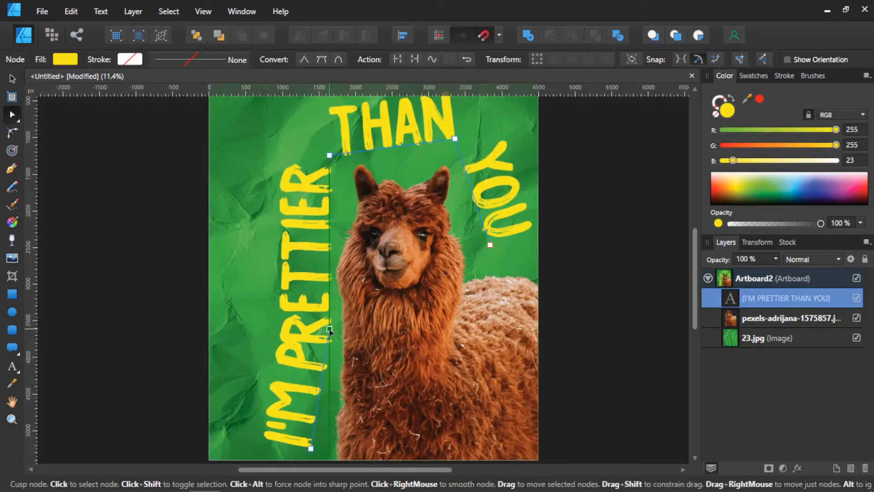
pyautogui.click(321, 59)
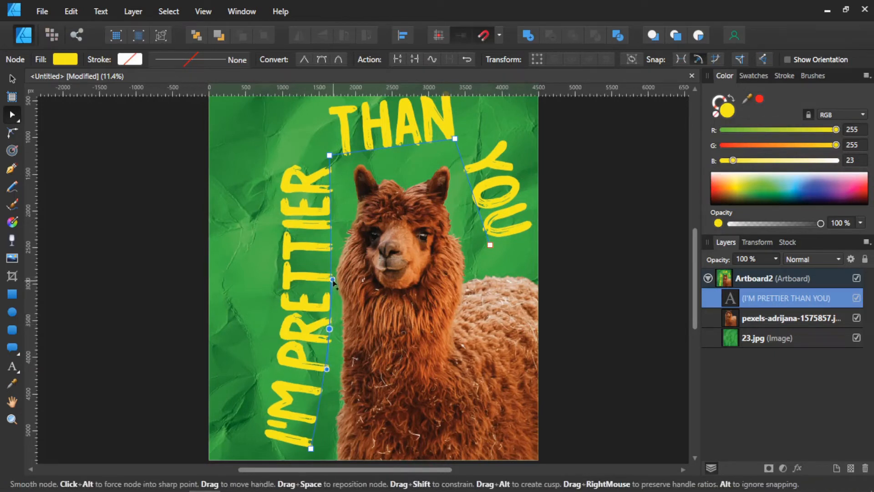
pyautogui.moveTo(334, 278); pyautogui.dragTo(334, 273)
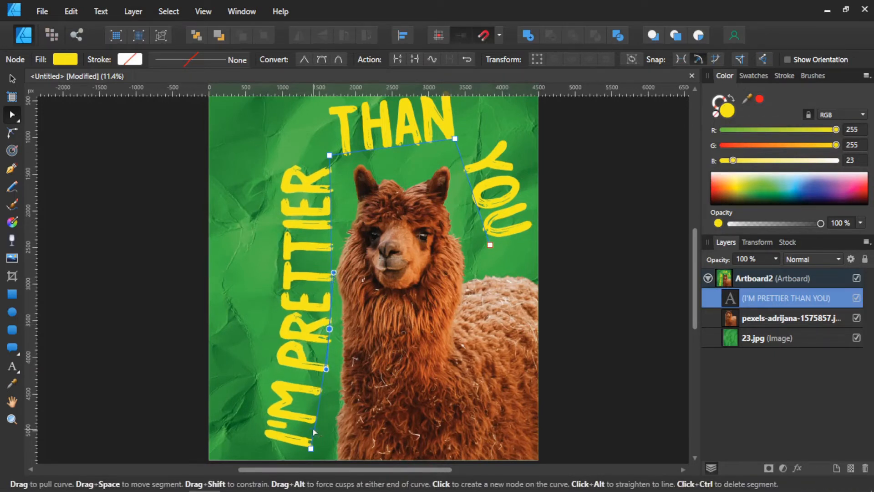
pyautogui.moveTo(314, 454); pyautogui.dragTo(322, 437)
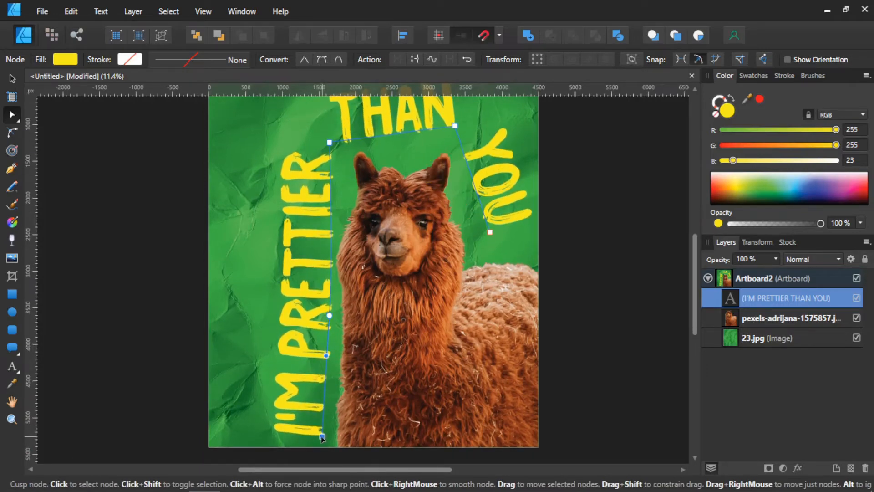
# - Bend the text path's segment above the alpaca's head upward into a gentle arc
pyautogui.scroll(2, 354, 247)
pyautogui.moveTo(419, 176); pyautogui.dragTo(411, 160)
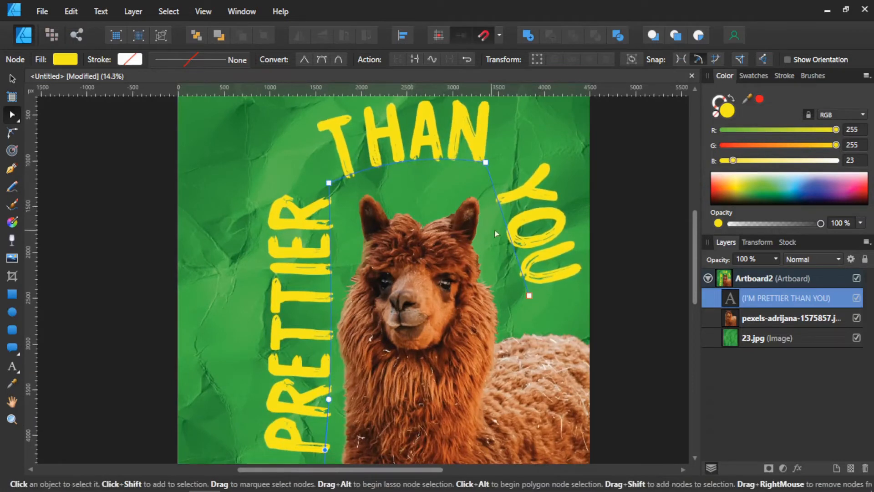
# - Bend the text path's segment beside YOU slightly toward the alpaca and fine-tune the smooth node on the path beside PRETTIER
pyautogui.moveTo(510, 229); pyautogui.dragTo(503, 231)
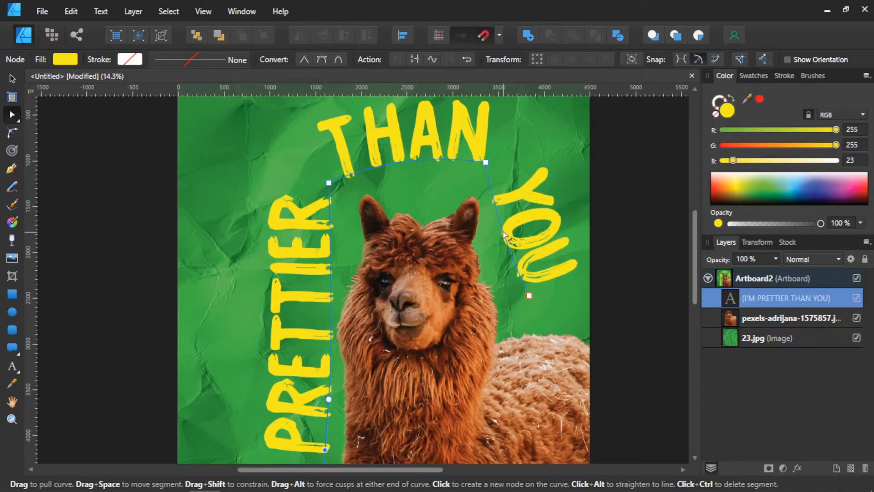
pyautogui.scroll(-3, 401, 236)
pyautogui.scroll(-2, 335, 312)
pyautogui.scroll(1, 335, 312)
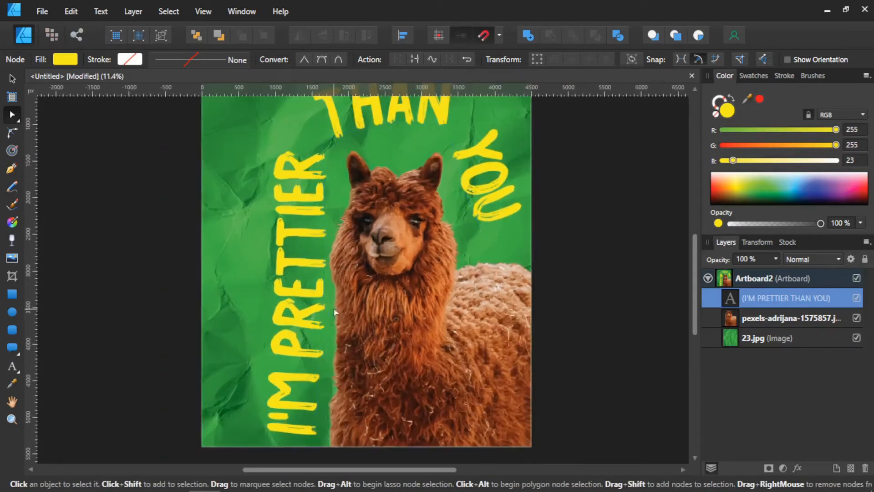
pyautogui.moveTo(323, 314); pyautogui.dragTo(327, 315)
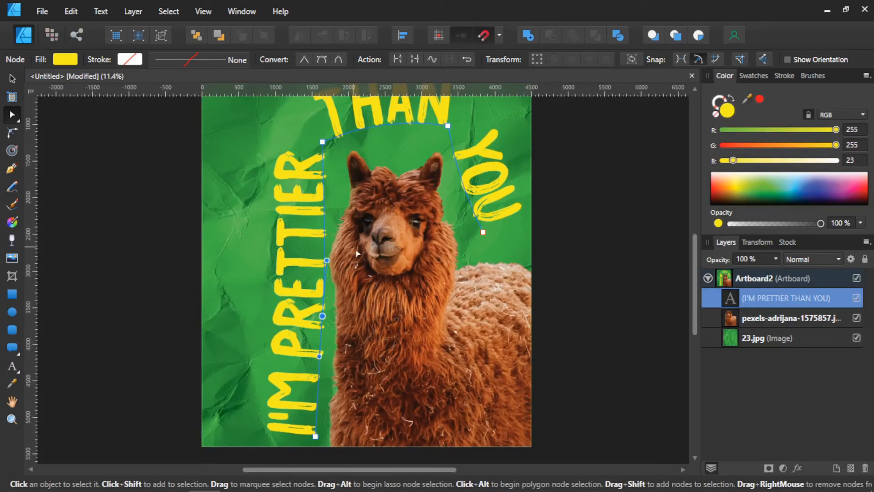
pyautogui.moveTo(356, 250); pyautogui.dragTo(329, 253)
pyautogui.scroll(-1, 319, 265)
pyautogui.scroll(1, 360, 145)
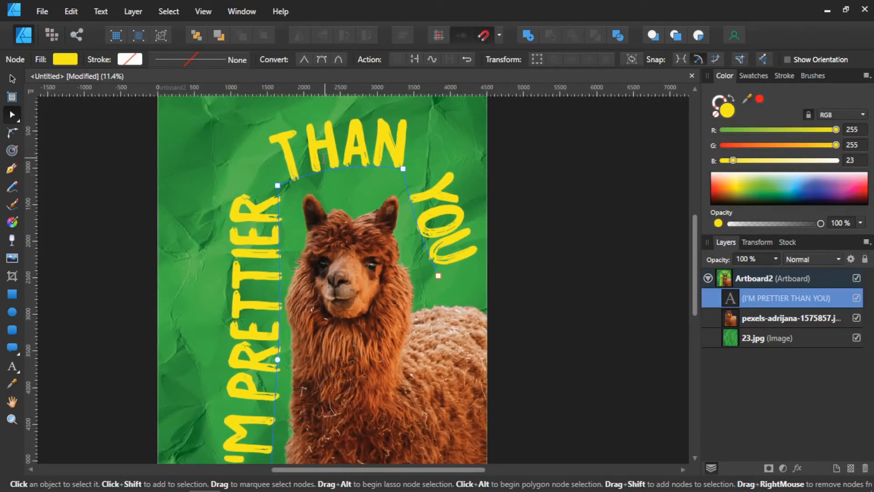
# - Widen the kerning between the letters of THAN in the path text
pyautogui.press('t')
pyautogui.click(307, 161)
pyautogui.press('Right')
pyautogui.hotkey('alt', 'Right')
pyautogui.press('Right')
pyautogui.press('Right')
pyautogui.press('Right')
pyautogui.press('Right')
pyautogui.hotkey('alt', 'Right')
pyautogui.hotkey('alt', 'Right')
pyautogui.hotkey('alt', 'Right')
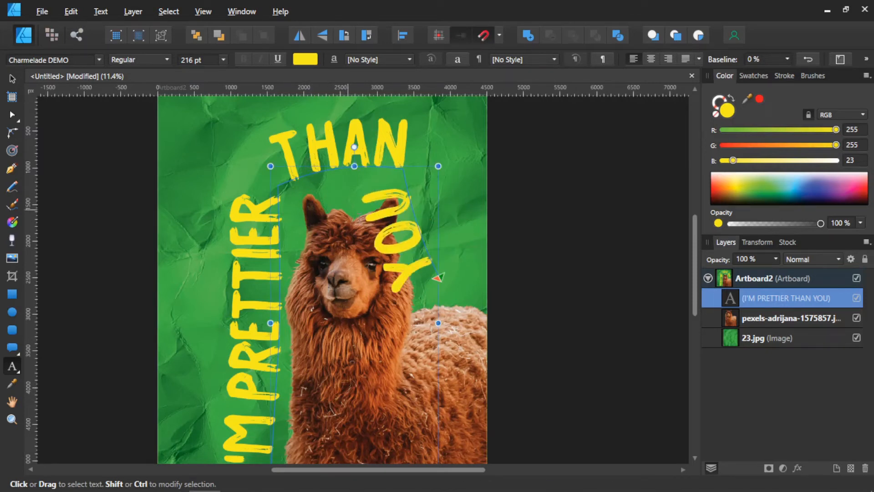
# - Extend the path's end node below YOU further down and loosen the letter spacing within YOU
pyautogui.click(12, 115)
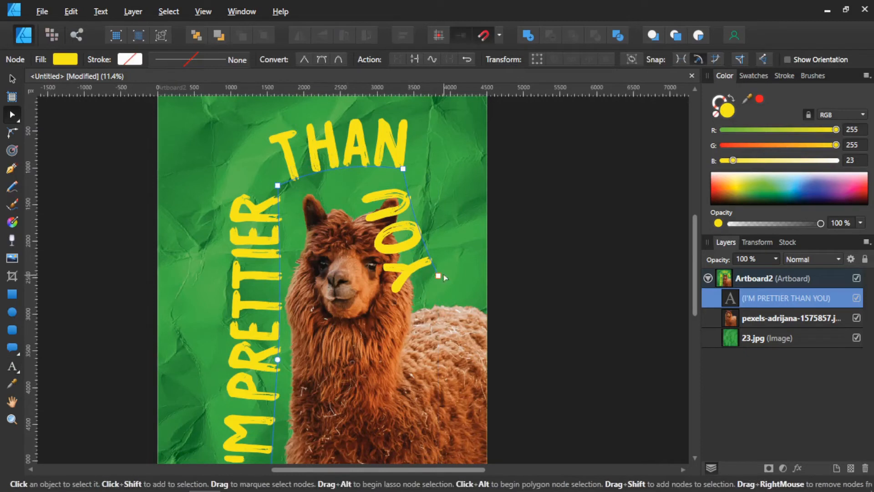
pyautogui.moveTo(439, 277); pyautogui.dragTo(443, 294)
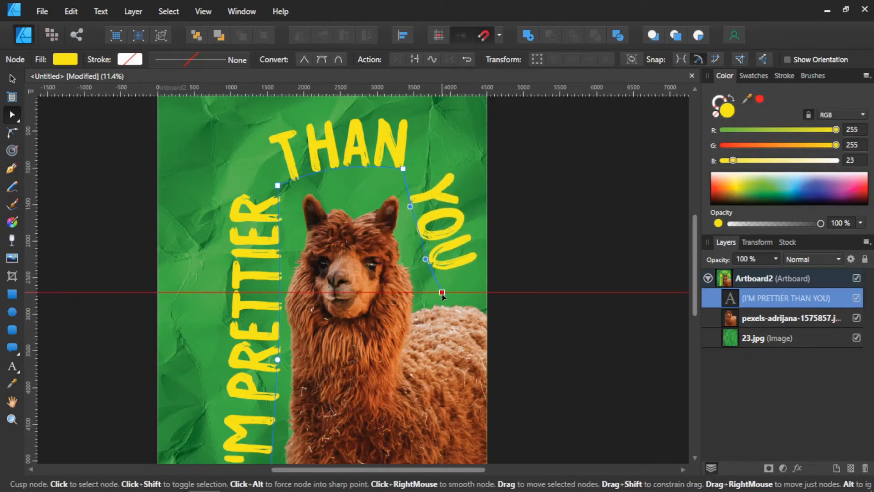
pyautogui.press('t')
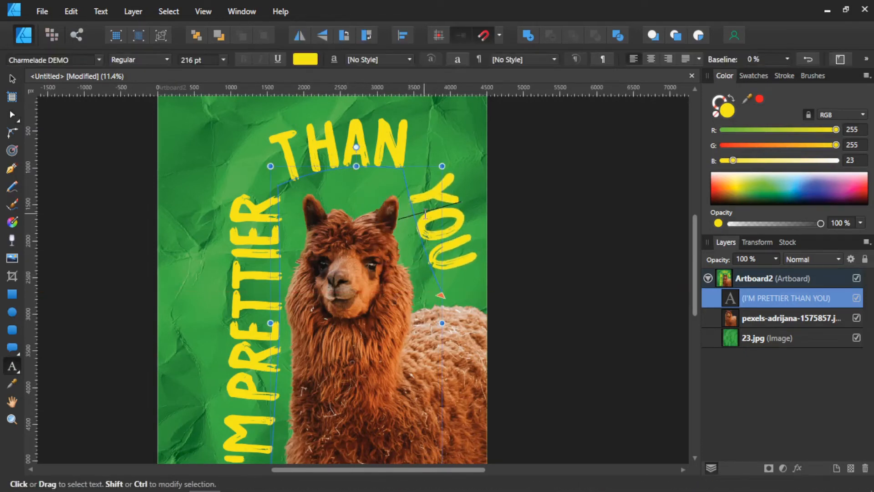
pyautogui.click(426, 214)
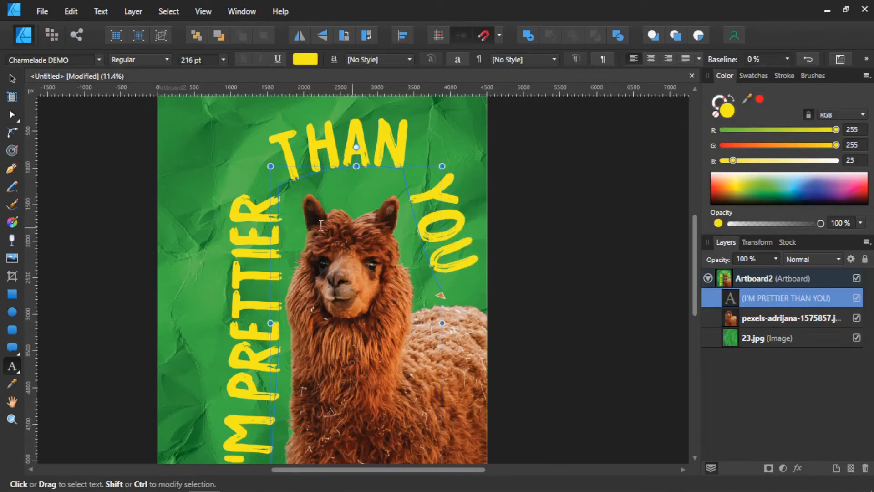
# - Widen the kerning between the closing letters TIER of PRETTIER
pyautogui.scroll(-1, 273, 223)
pyautogui.click(258, 227)
pyautogui.hotkey('alt', 'Right')
pyautogui.hotkey('alt', 'Right')
pyautogui.hotkey('alt', 'Right')
pyautogui.press('Right')
pyautogui.hotkey('alt', 'Right')
pyautogui.hotkey('alt', 'Right')
pyautogui.hotkey('alt', 'Right')
pyautogui.press('Right')
pyautogui.press('Left')
pyautogui.press('Left')
pyautogui.press('Left')
pyautogui.press('Right')
pyautogui.hotkey('alt', 'Left')
pyautogui.press('Left')
pyautogui.press('Left')
pyautogui.hotkey('alt', 'Right')
pyautogui.hotkey('alt', 'Right')
pyautogui.hotkey('alt', 'Right')
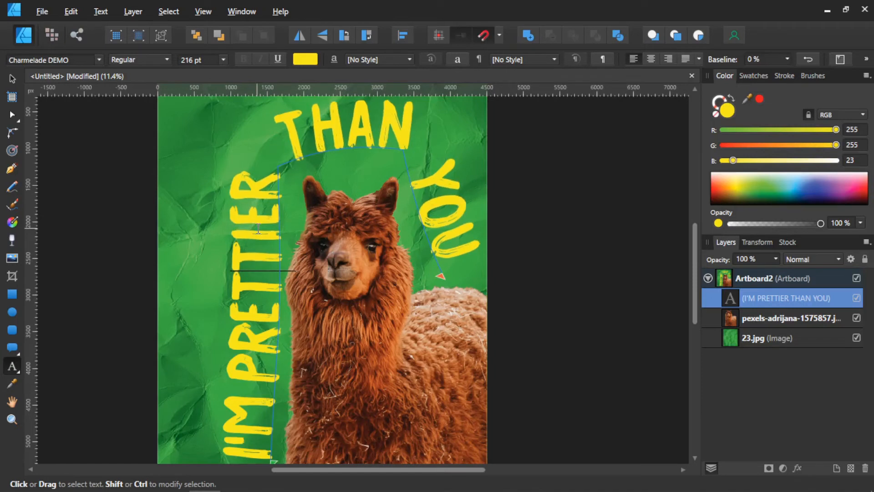
# - Widen the kerning between the opening letters PRET of PRETTIER and leave text editing
pyautogui.hotkey('alt', 'Right')
pyautogui.hotkey('alt', 'Right')
pyautogui.hotkey('alt', 'Right')
pyautogui.hotkey('alt', 'Right')
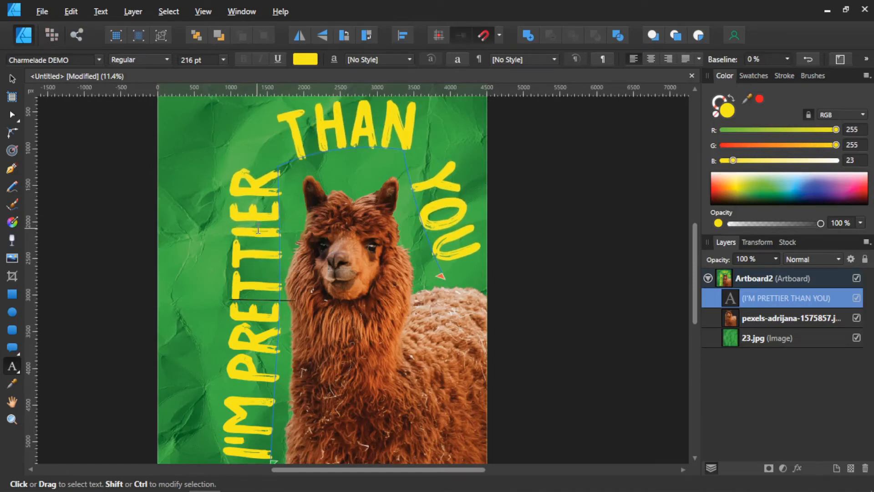
pyautogui.press('Left')
pyautogui.hotkey('alt', 'Right')
pyautogui.hotkey('alt', 'Right')
pyautogui.hotkey('alt', 'Right')
pyautogui.press('Left')
pyautogui.hotkey('alt', 'Right')
pyautogui.hotkey('alt', 'Right')
pyautogui.press('Right')
pyautogui.press('Left')
pyautogui.press('Left')
pyautogui.press('Left')
pyautogui.press('Left')
pyautogui.press('Left')
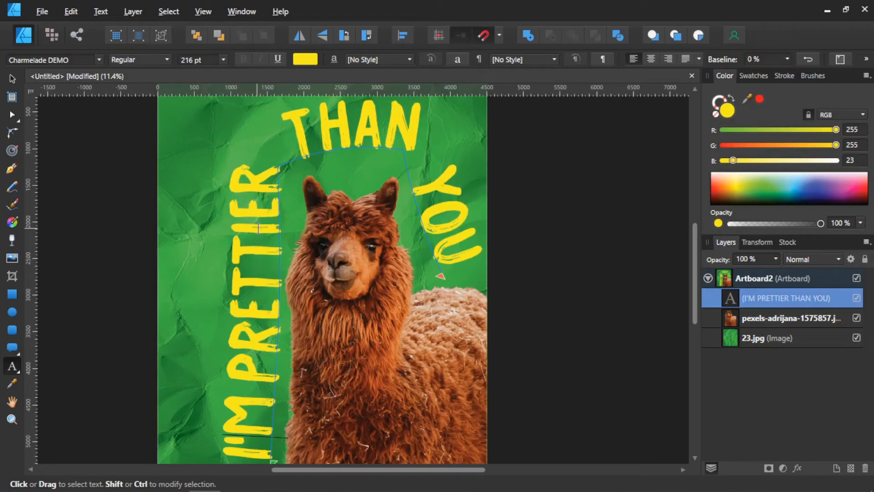
pyautogui.press('Right')
pyautogui.scroll(-3, 276, 212)
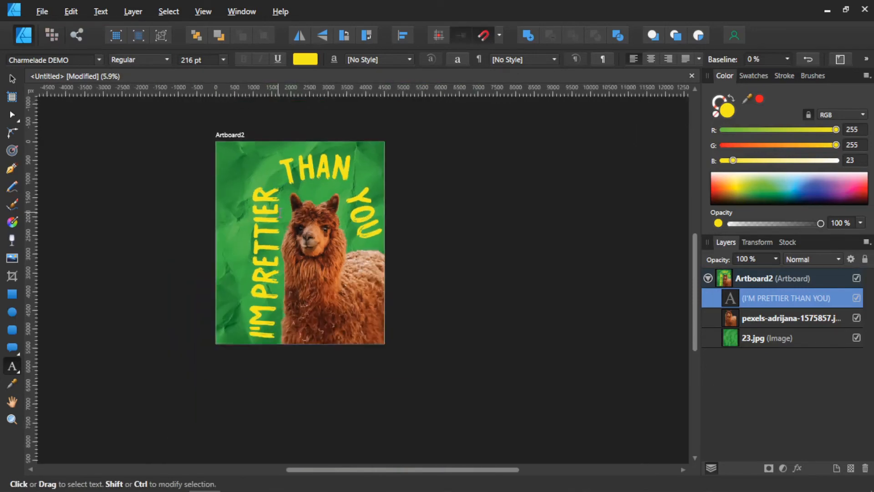
pyautogui.scroll(1, 285, 229)
pyautogui.press('Escape')
pyautogui.scroll(1, 290, 218)
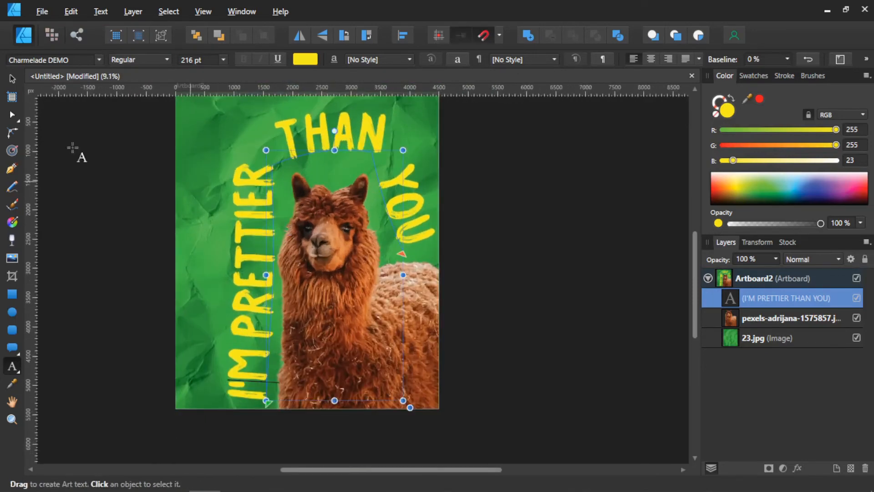
# - Convert the path text to curves and ungroup it into separate letters
pyautogui.click(13, 77)
pyautogui.click(865, 60)
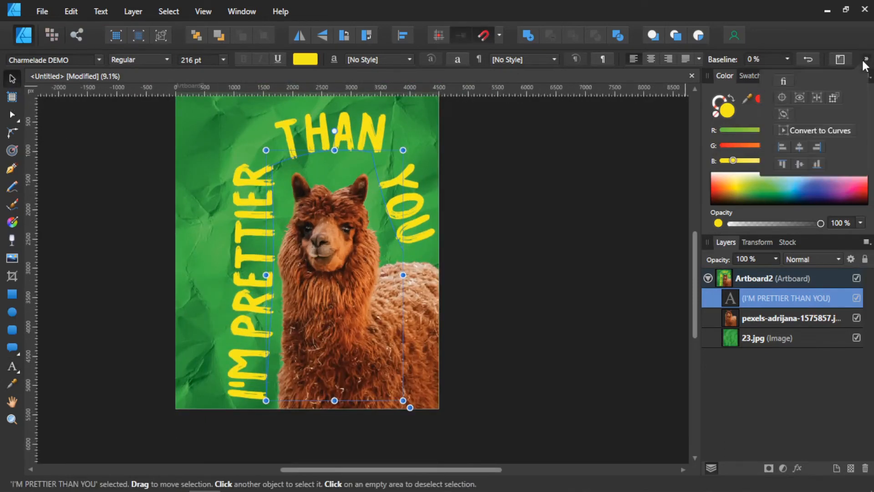
pyautogui.click(819, 130)
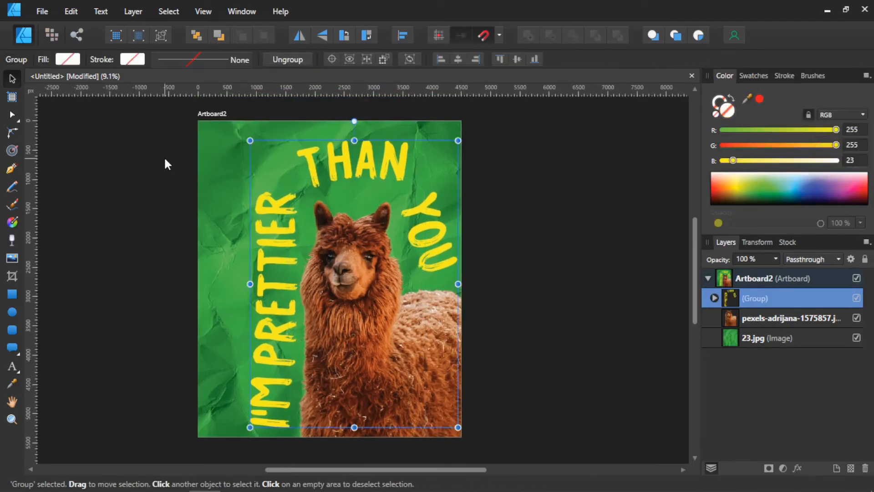
pyautogui.click(286, 58)
# - Select the four letters of THAN, lower them toward the alpaca's head and rotate them slightly clockwise
pyautogui.scroll(3, 378, 163)
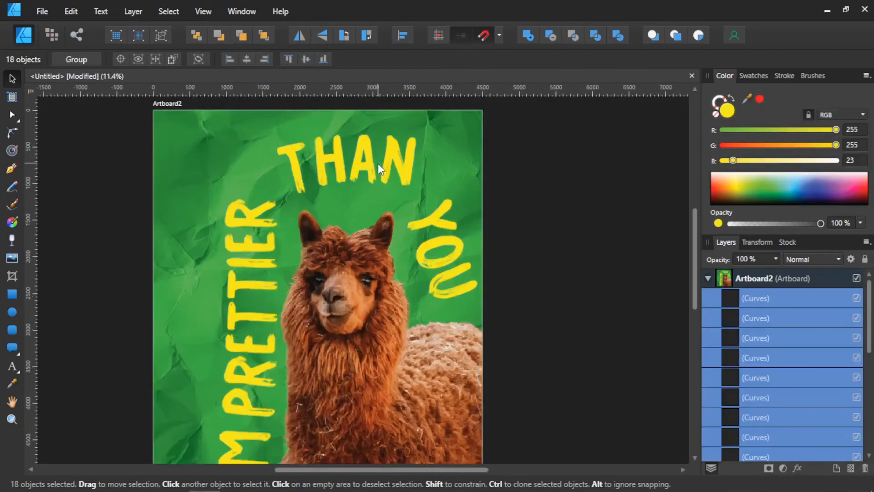
pyautogui.scroll(-5, 438, 198)
pyautogui.scroll(3, 439, 198)
pyautogui.scroll(1, 409, 179)
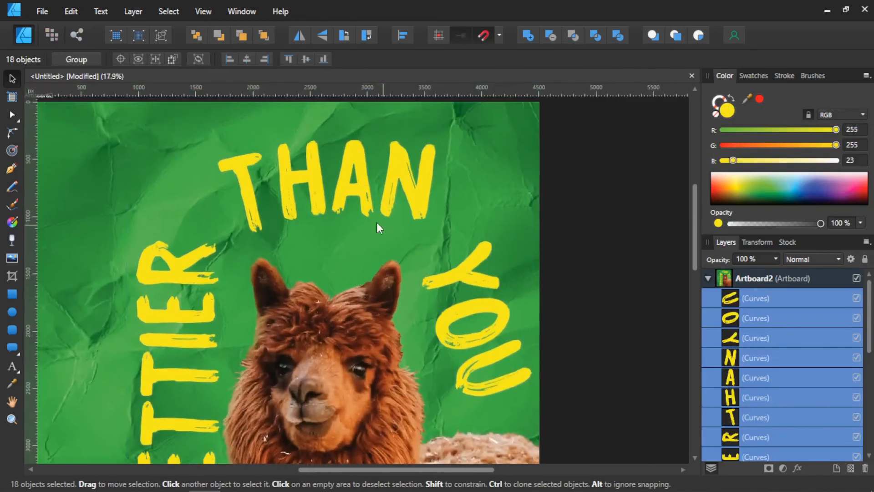
pyautogui.click(244, 183)
pyautogui.keyDown('shift'); pyautogui.click(290, 182); pyautogui.keyUp('shift')
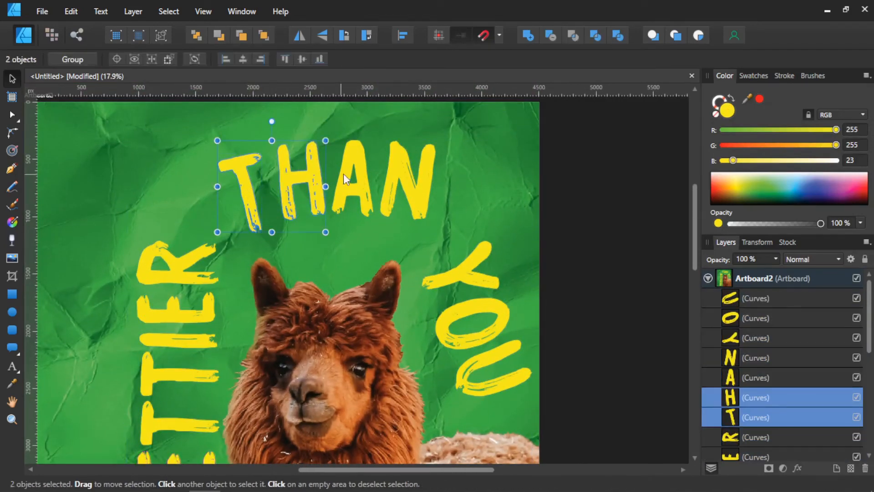
pyautogui.keyDown('shift'); pyautogui.click(348, 180); pyautogui.keyUp('shift')
pyautogui.keyDown('shift'); pyautogui.click(405, 176); pyautogui.keyUp('shift')
pyautogui.moveTo(401, 175); pyautogui.dragTo(408, 180)
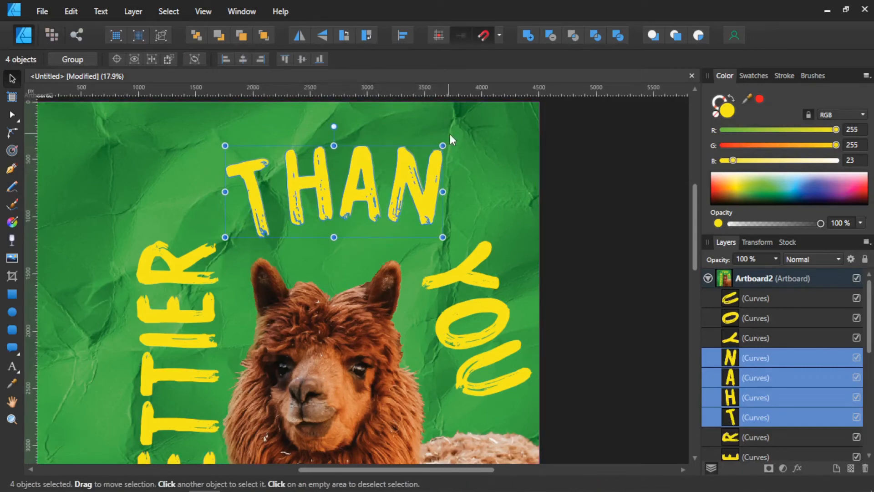
pyautogui.moveTo(450, 142); pyautogui.dragTo(454, 146)
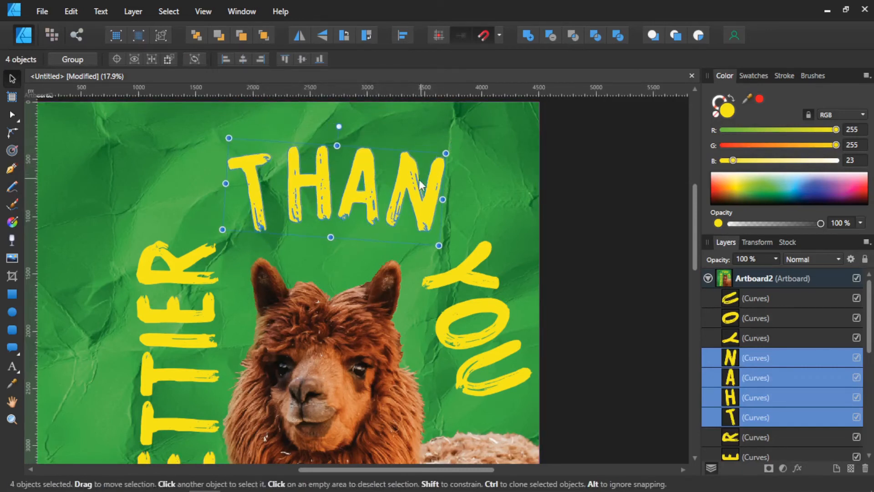
pyautogui.moveTo(417, 188); pyautogui.dragTo(415, 195)
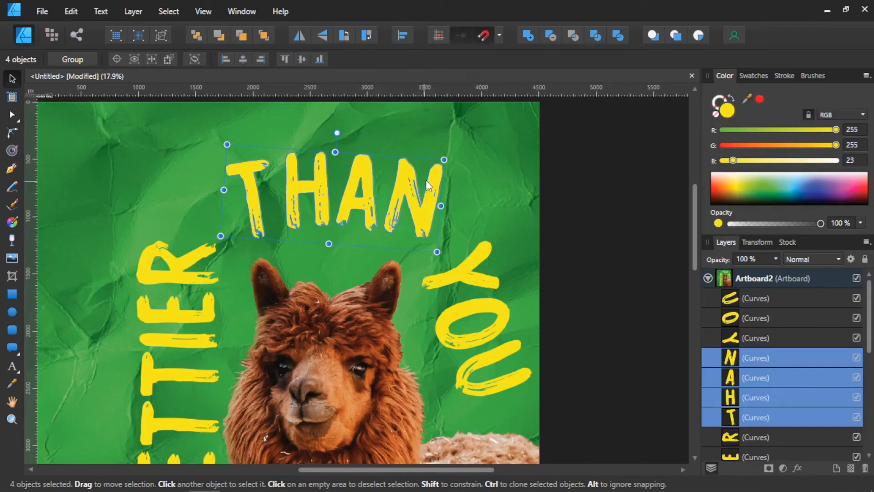
# - Shrink the M of I'M to about 522.5 × 437.7 px and shift it toward the alpaca to line up with the I's inner end
pyautogui.scroll(-4, 433, 181)
pyautogui.scroll(3, 363, 251)
pyautogui.moveTo(354, 248); pyautogui.dragTo(339, 226)
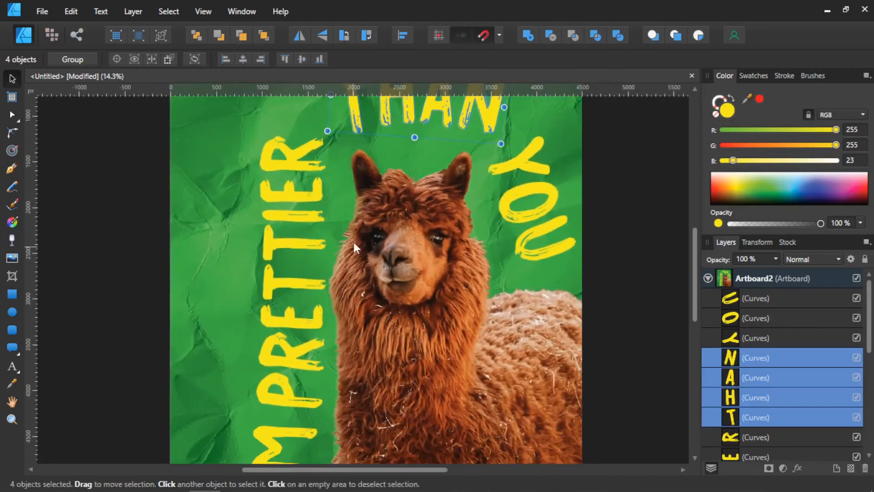
pyautogui.scroll(-2, 354, 275)
pyautogui.scroll(4, 318, 414)
pyautogui.click(269, 353)
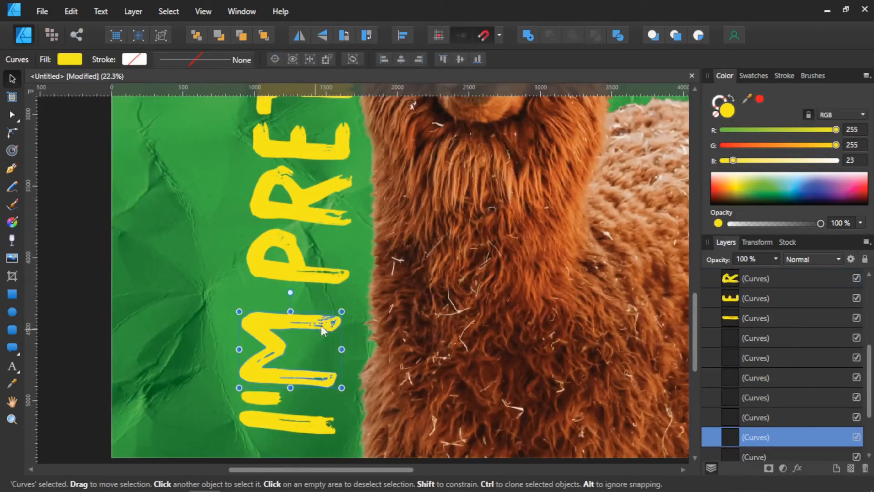
pyautogui.moveTo(336, 314); pyautogui.dragTo(314, 324)
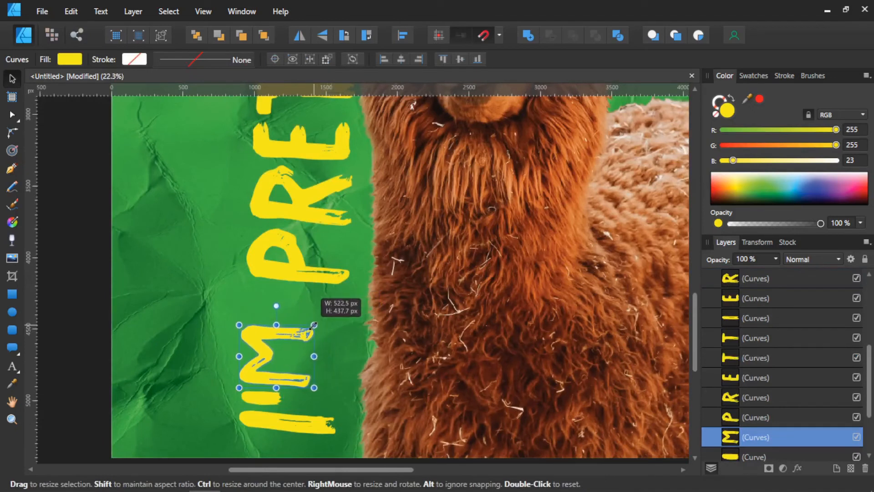
pyautogui.moveTo(269, 353); pyautogui.dragTo(292, 353)
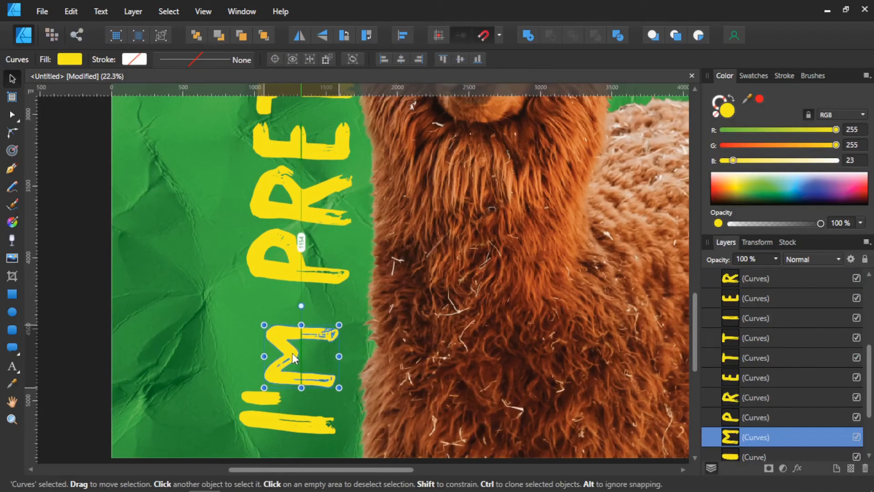
pyautogui.moveTo(291, 353); pyautogui.dragTo(291, 353)
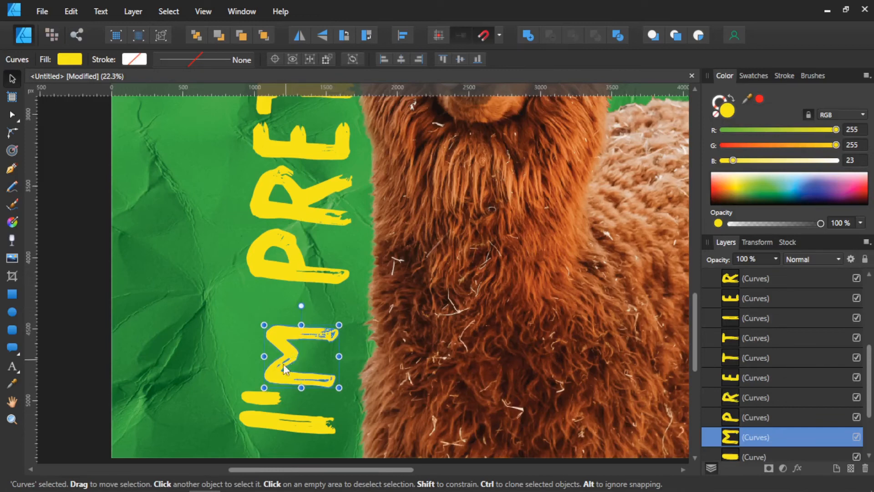
# - Shift the second T and the I, E and R of PRETTIER toward the alpaca to follow its outline
pyautogui.scroll(1, 295, 390)
pyautogui.scroll(1, 296, 391)
pyautogui.click(296, 365)
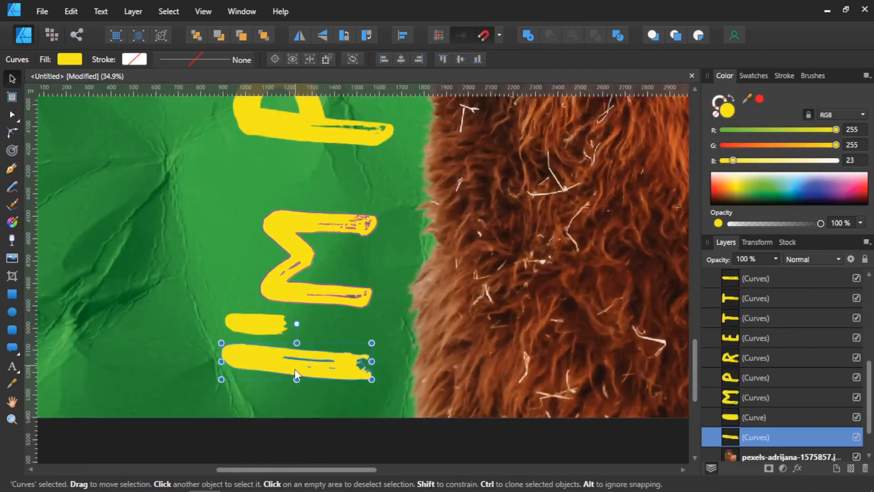
pyautogui.scroll(-5, 355, 259)
pyautogui.scroll(4, 371, 244)
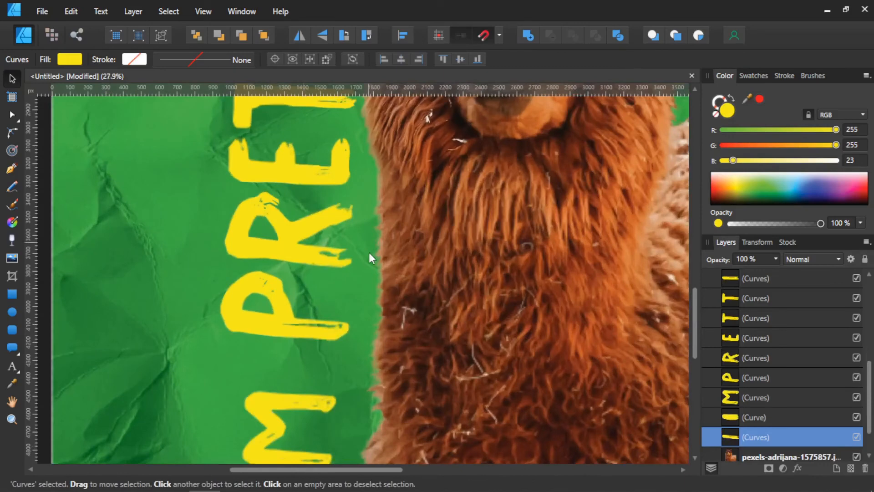
pyautogui.scroll(5, 319, 275)
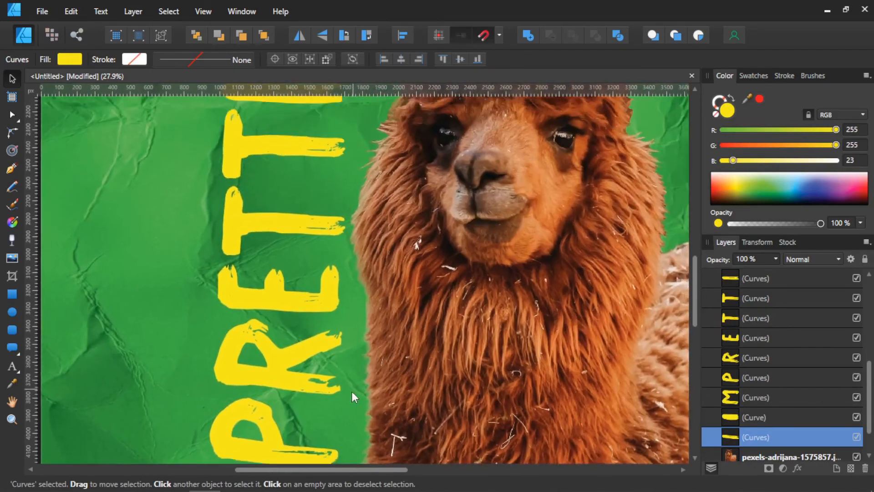
pyautogui.scroll(4, 344, 261)
pyautogui.click(282, 272)
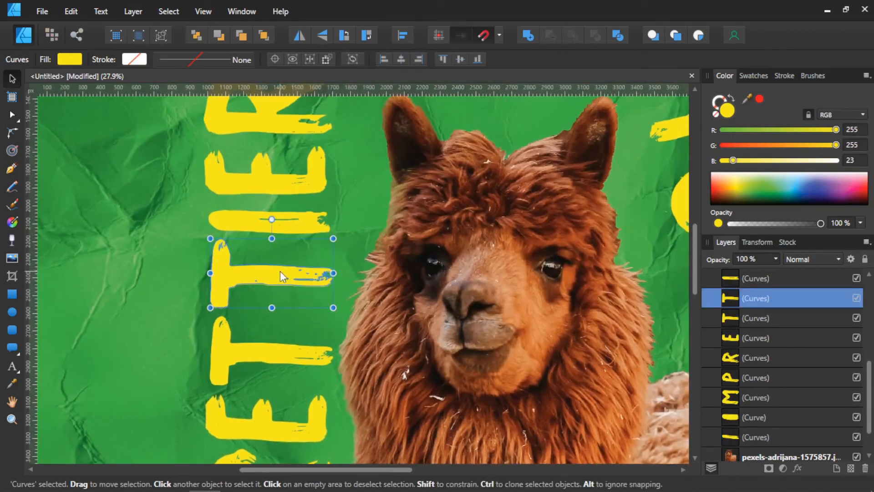
pyautogui.scroll(1, 349, 226)
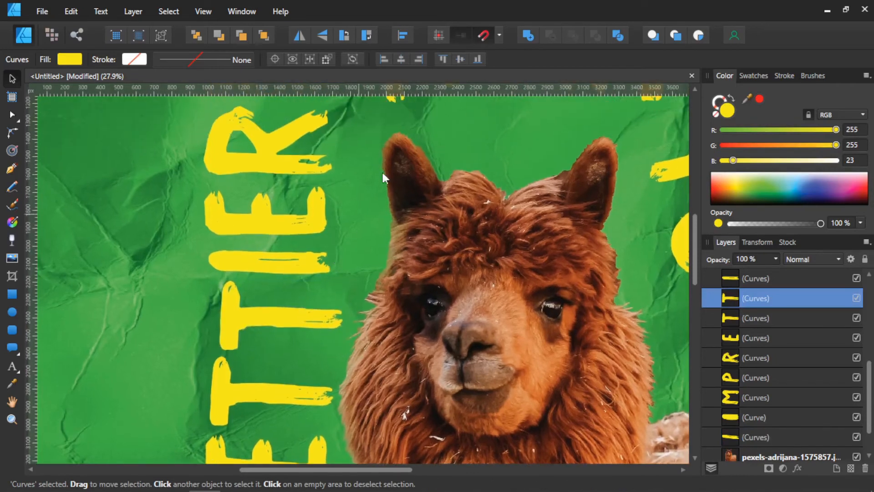
pyautogui.moveTo(299, 263); pyautogui.dragTo(329, 259)
pyautogui.click(310, 211)
pyautogui.moveTo(309, 212); pyautogui.dragTo(347, 206)
pyautogui.scroll(2, 291, 201)
pyautogui.moveTo(283, 189); pyautogui.dragTo(311, 182)
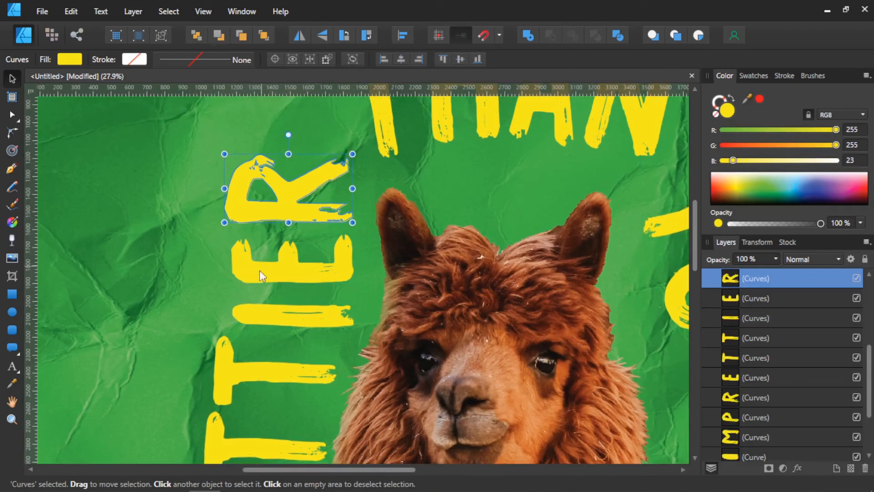
# - Stretch the I and the second E of PRETTIER outward, away from the alpaca
pyautogui.click(252, 316)
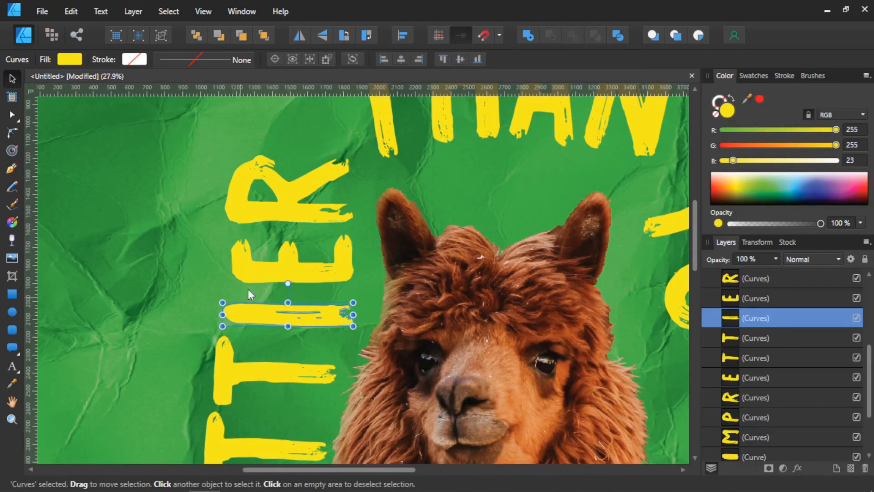
pyautogui.click(246, 270)
pyautogui.moveTo(231, 258); pyautogui.dragTo(222, 257)
pyautogui.scroll(-5, 292, 269)
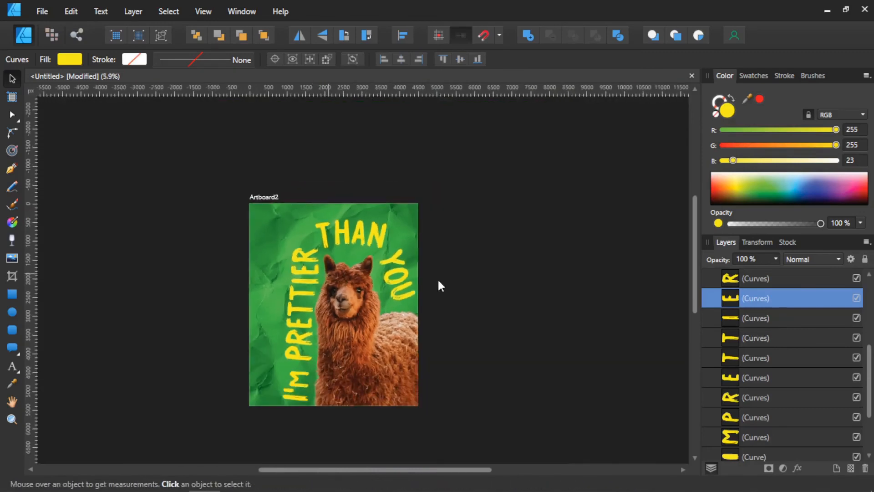
# - Select all the letters of I'M PRETTIER and move them together slightly away from the alpaca
pyautogui.click(438, 281)
pyautogui.scroll(1, 441, 300)
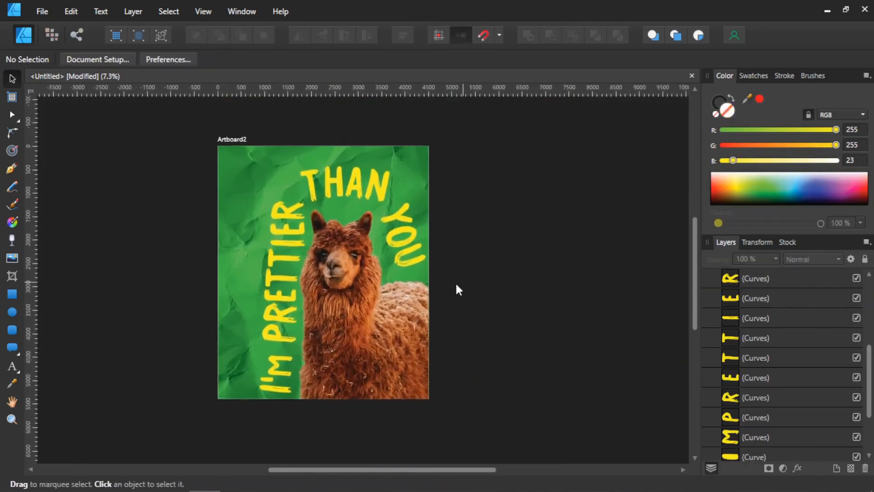
pyautogui.scroll(1, 269, 345)
pyautogui.moveTo(160, 151); pyautogui.dragTo(336, 430)
pyautogui.moveTo(267, 258); pyautogui.dragTo(269, 262)
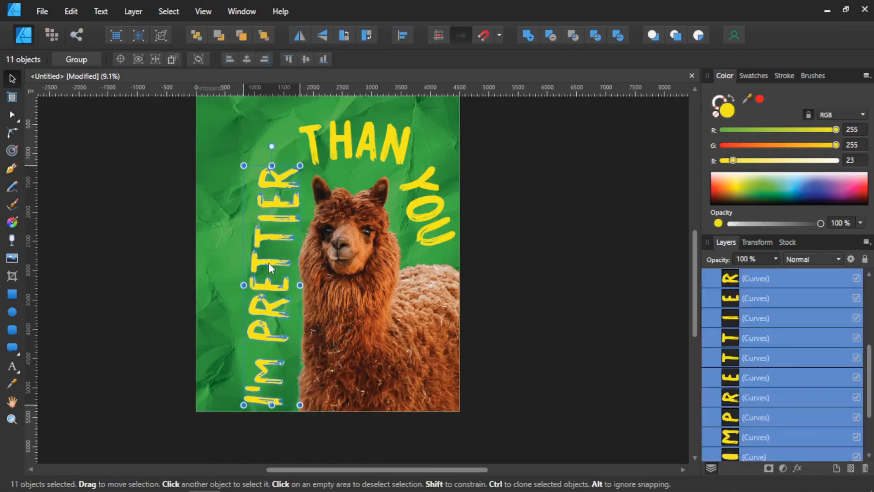
pyautogui.click(149, 270)
# - Shift the first R and the P of PRETTIER toward the alpaca and stretch both outward, making the P about 769.2 px wide
pyautogui.scroll(2, 281, 362)
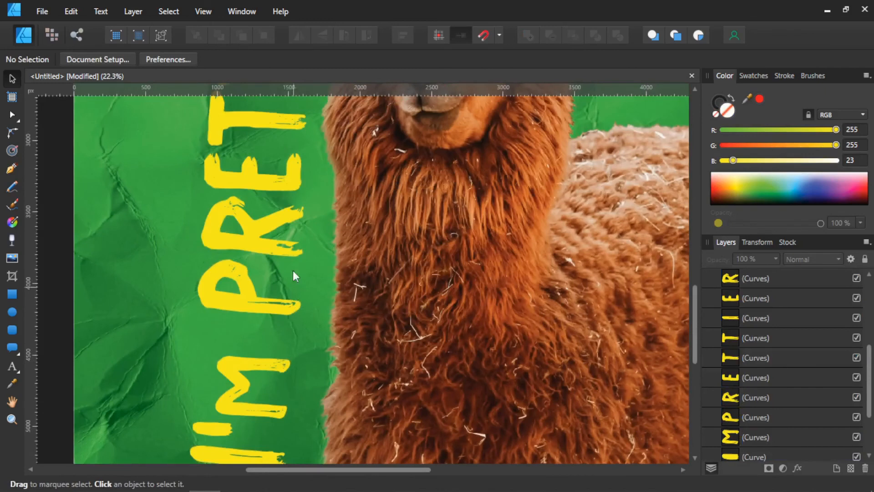
pyautogui.click(267, 232)
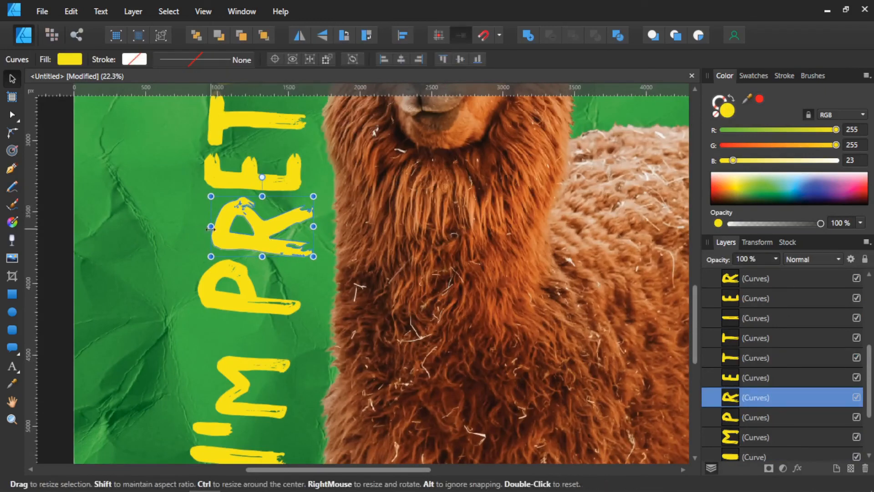
pyautogui.moveTo(211, 226); pyautogui.dragTo(202, 228)
pyautogui.click(246, 307)
pyautogui.moveTo(196, 290)
pyautogui.mouseDown()
pyautogui.moveTo(209, 289)
pyautogui.moveTo(196, 290)
pyautogui.mouseUp()
pyautogui.scroll(-3, 271, 291)
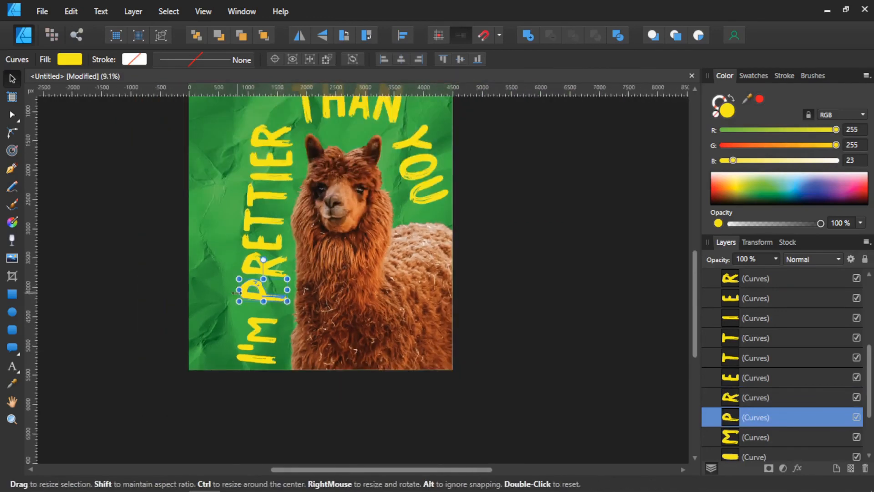
pyautogui.scroll(3, 238, 291)
pyautogui.moveTo(249, 286); pyautogui.dragTo(248, 287)
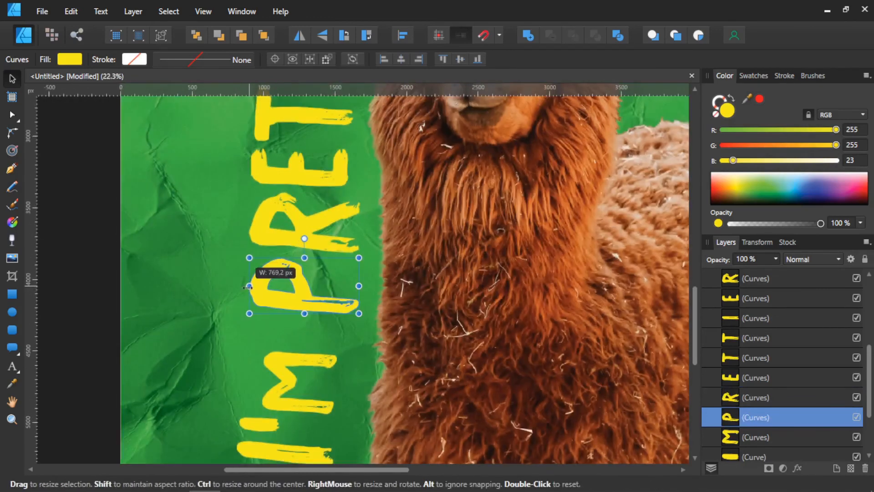
pyautogui.click(261, 224)
pyautogui.click(91, 265)
# - Shift the first E of PRETTIER slightly toward the alpaca to line up with its neighbouring letters, and clear the selection
pyautogui.scroll(-4, 272, 308)
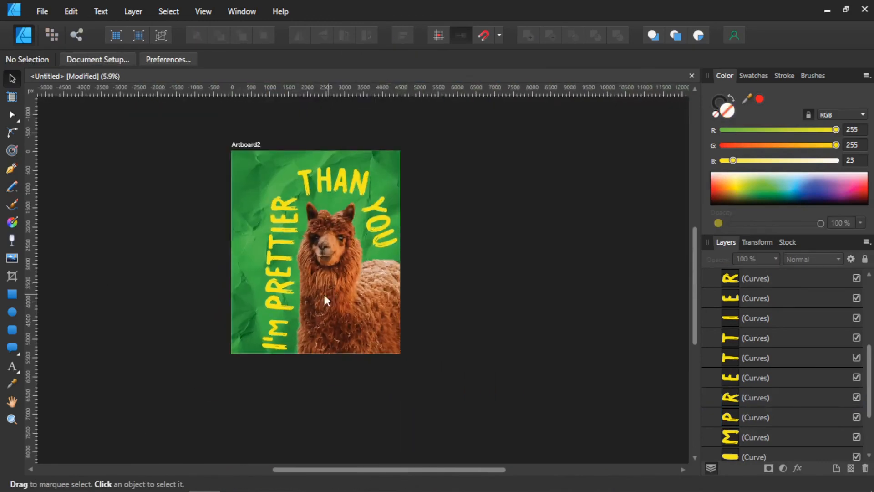
pyautogui.scroll(5, 332, 298)
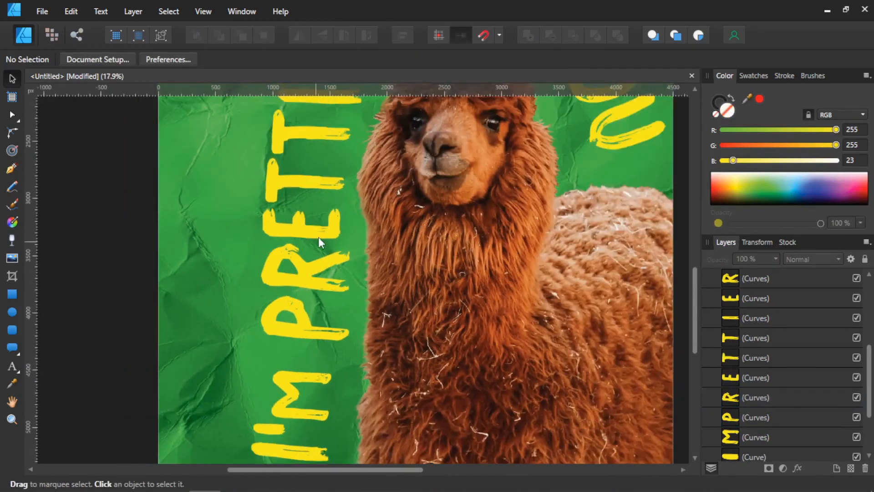
pyautogui.moveTo(316, 229); pyautogui.dragTo(323, 226)
pyautogui.scroll(-2, 322, 286)
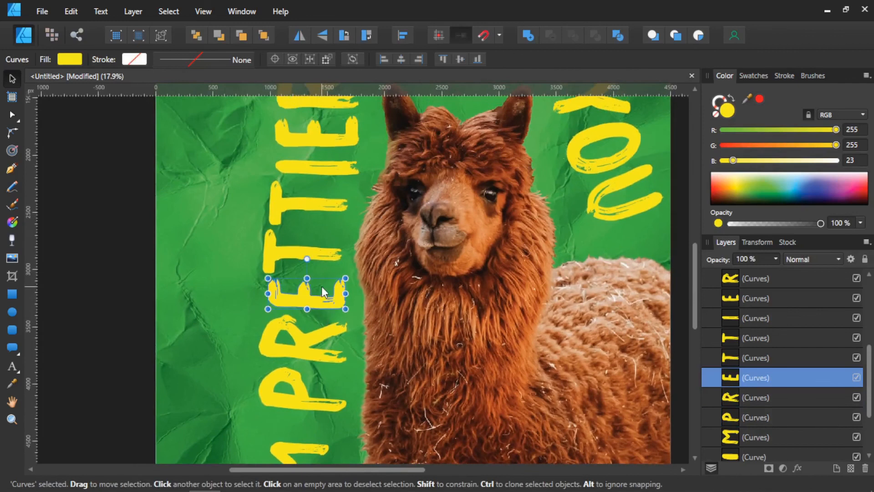
pyautogui.click(101, 266)
pyautogui.scroll(-3, 323, 273)
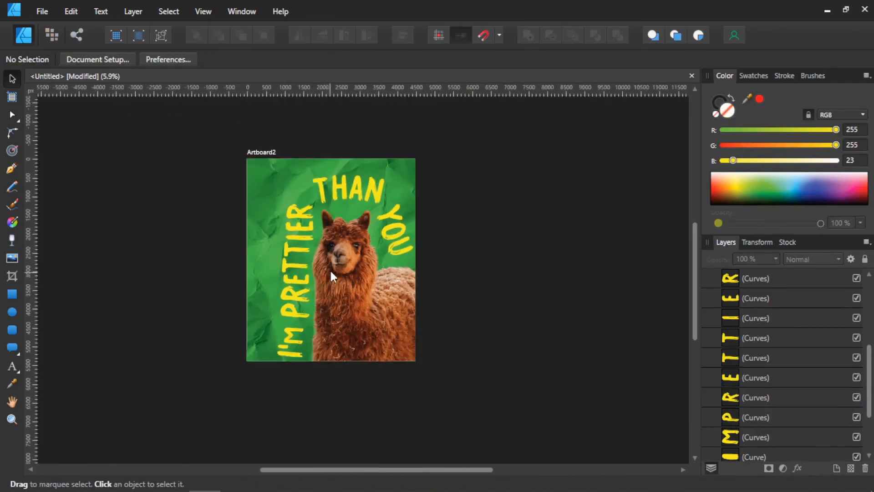
pyautogui.scroll(1, 330, 269)
pyautogui.moveTo(473, 299); pyautogui.dragTo(468, 296)
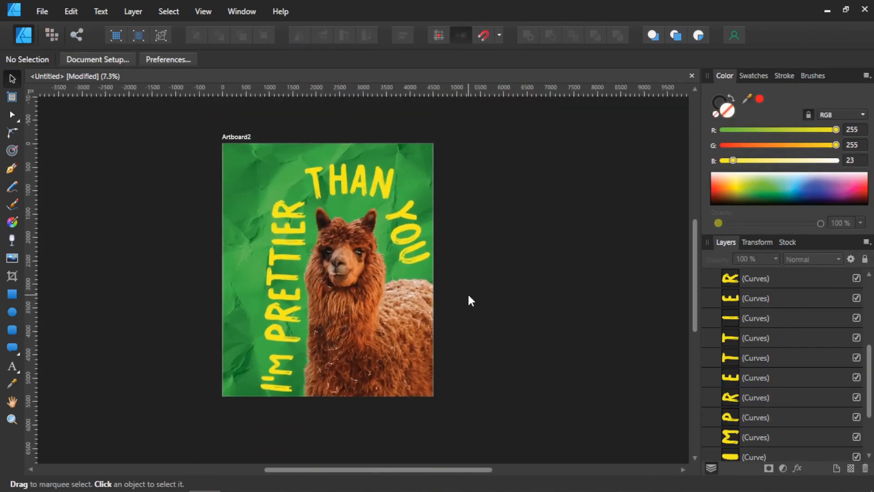